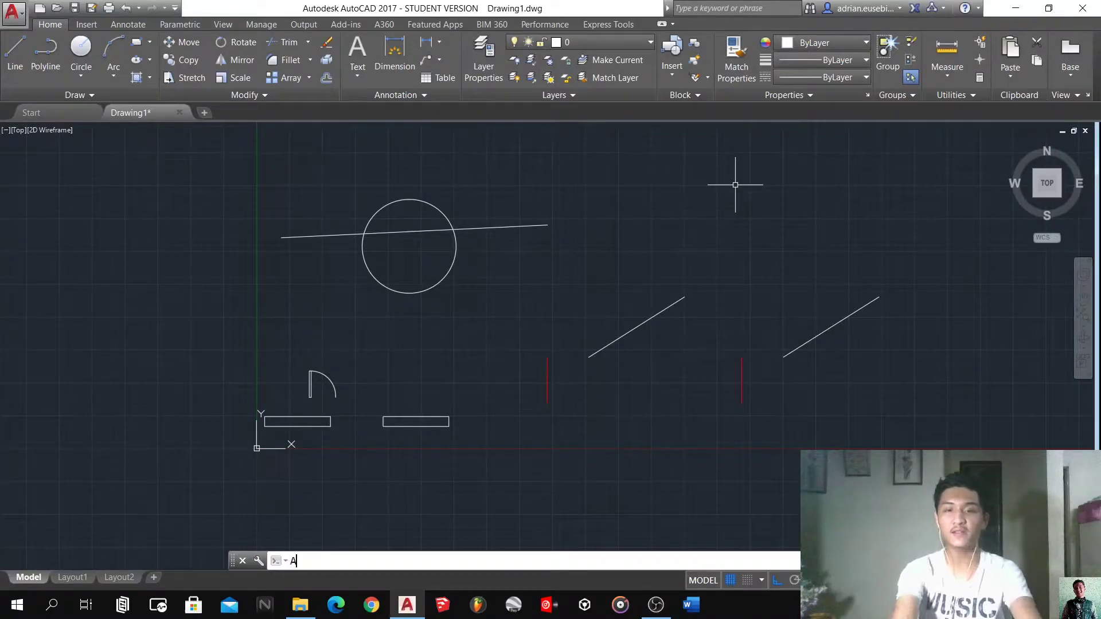
- Cancel the partly typed L command and zoom in on the red and slanted line pairs
type("L")
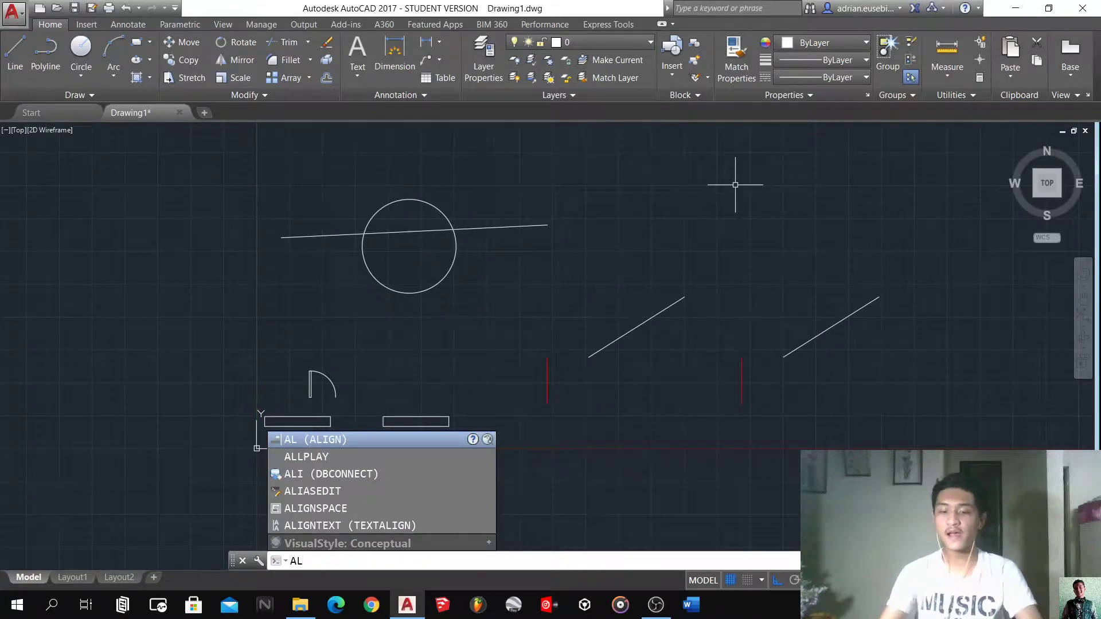
key("BackSpace")
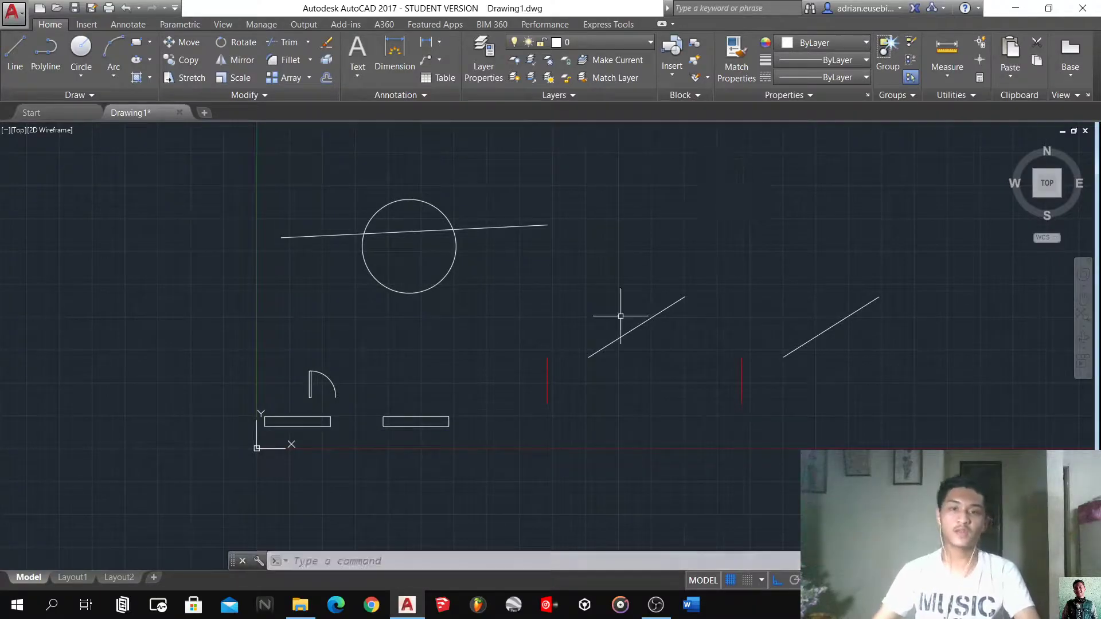
left_click(603, 283)
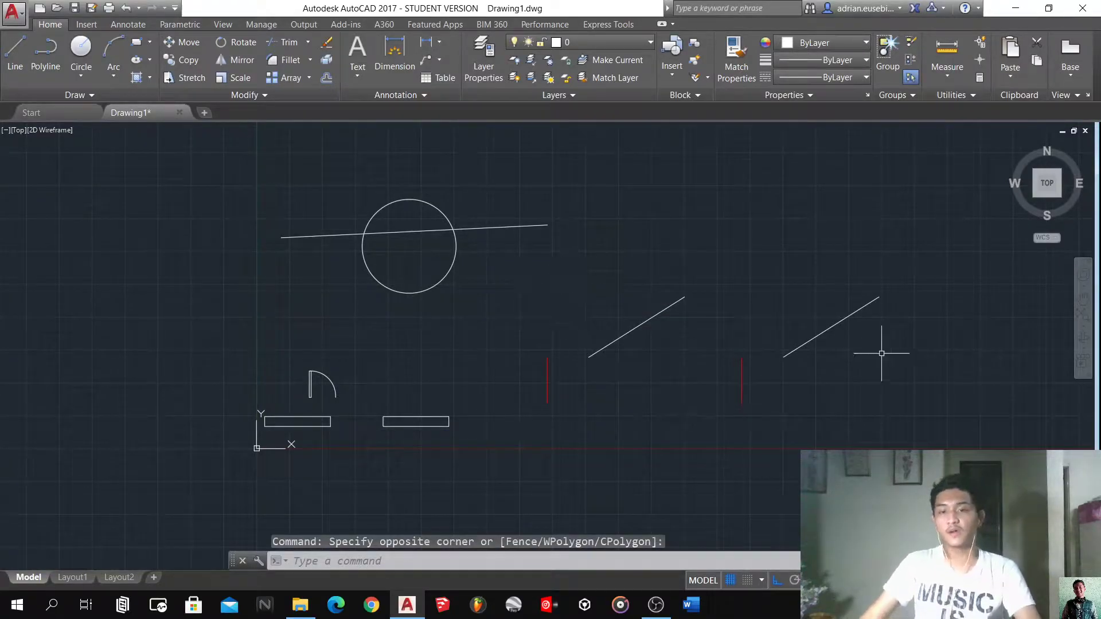
scroll(921, 351, "up", 2)
scroll(814, 355, "down", 1)
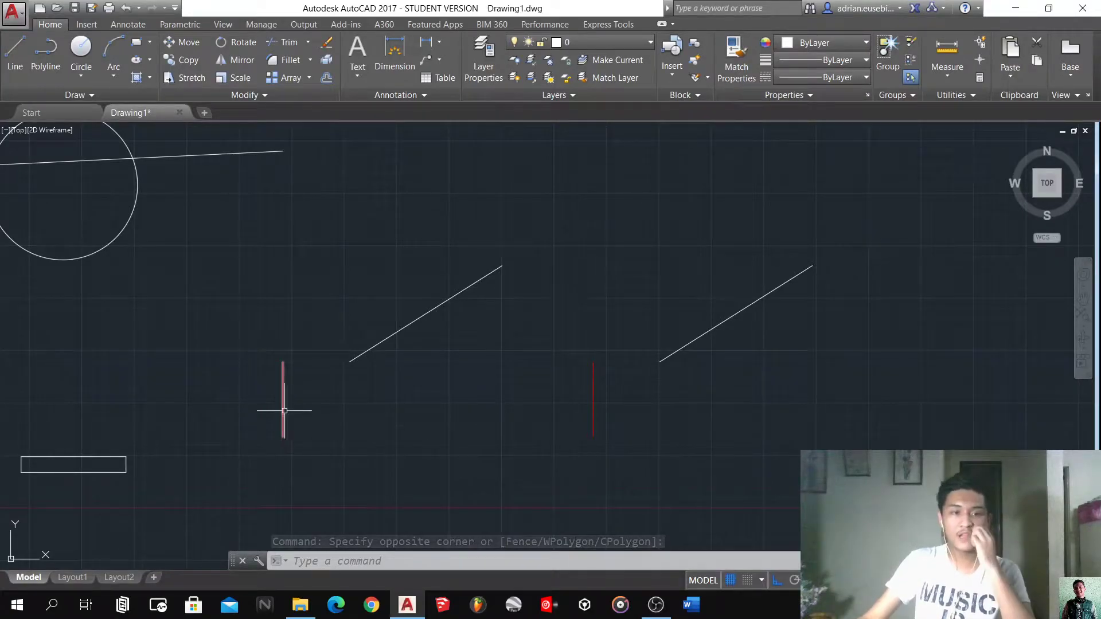
- Try lasso-selecting the line pairs, clear them, then select the left red vertical line
left_click_drag(413, 395, 365, 393)
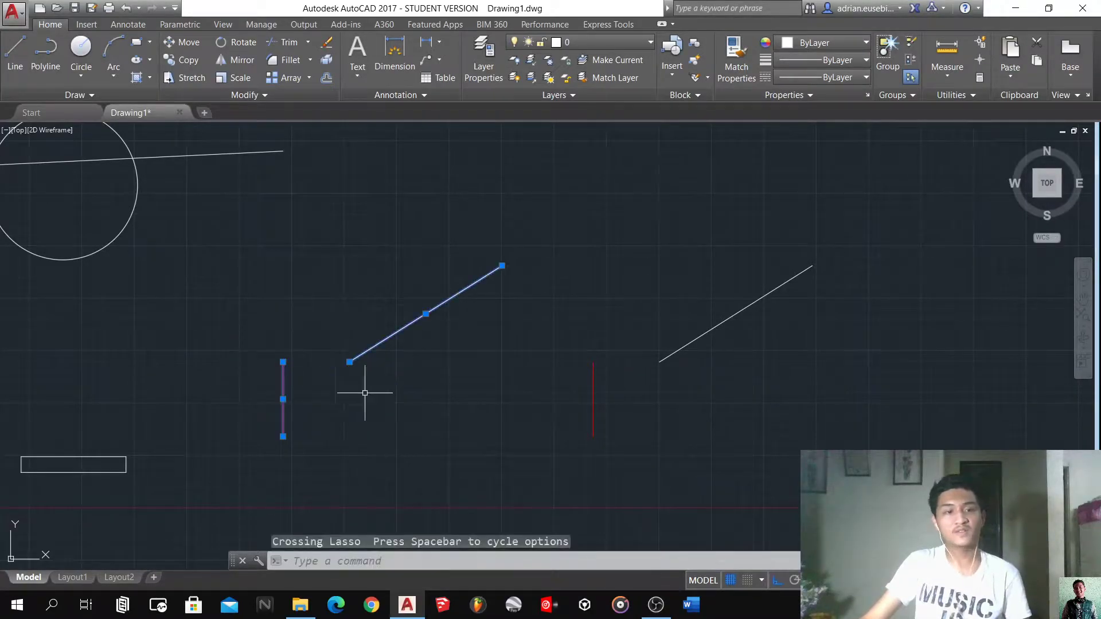
left_click_drag(792, 405, 575, 293)
left_click(593, 398)
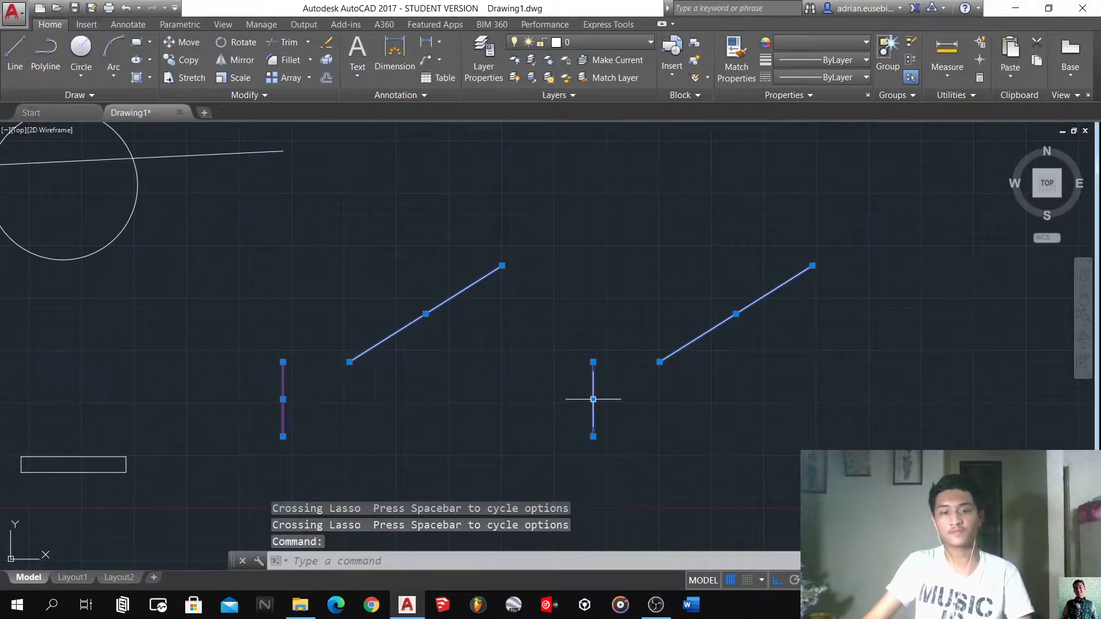
key("Escape")
key("Escape")
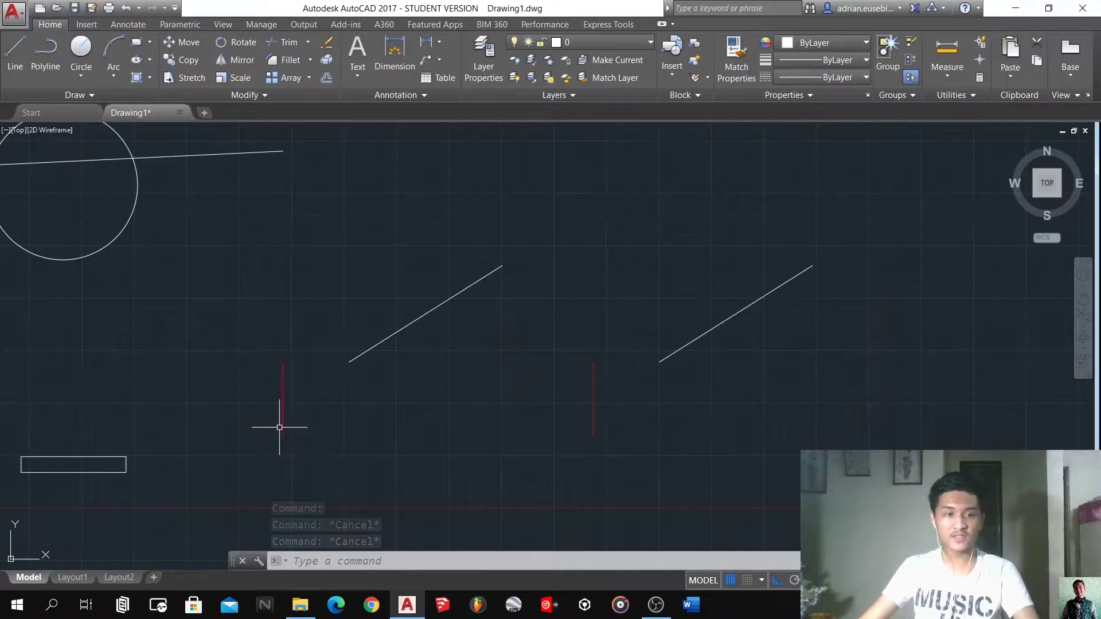
left_click(284, 410)
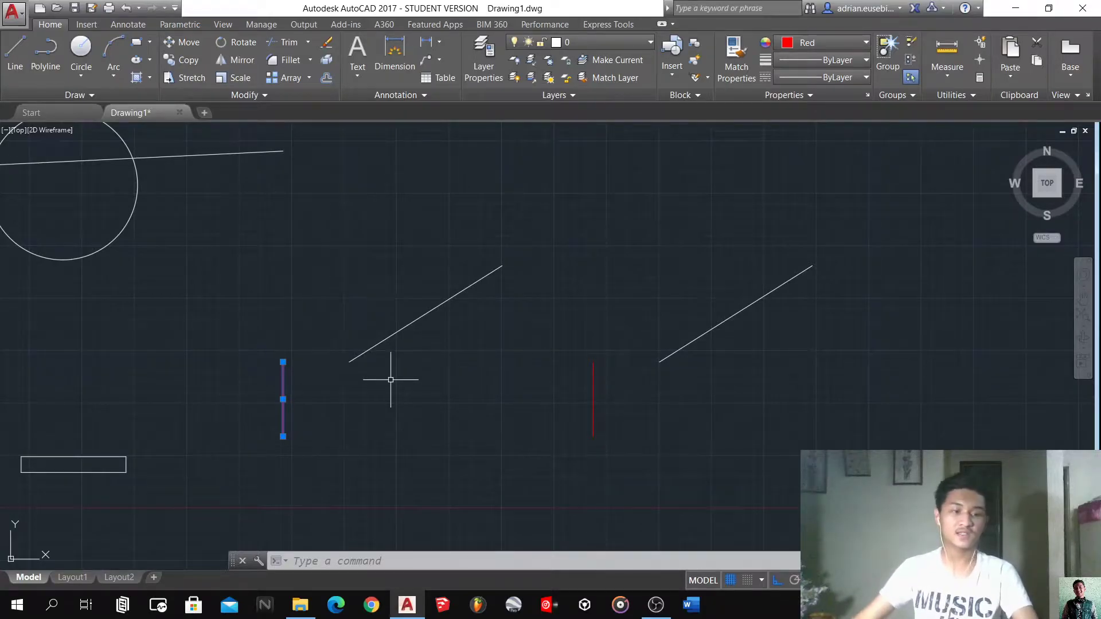
- Align the left red line's lower and upper ends onto the slanted line's ends, with No scaling
left_click(373, 445)
left_click(223, 430)
type("AL")
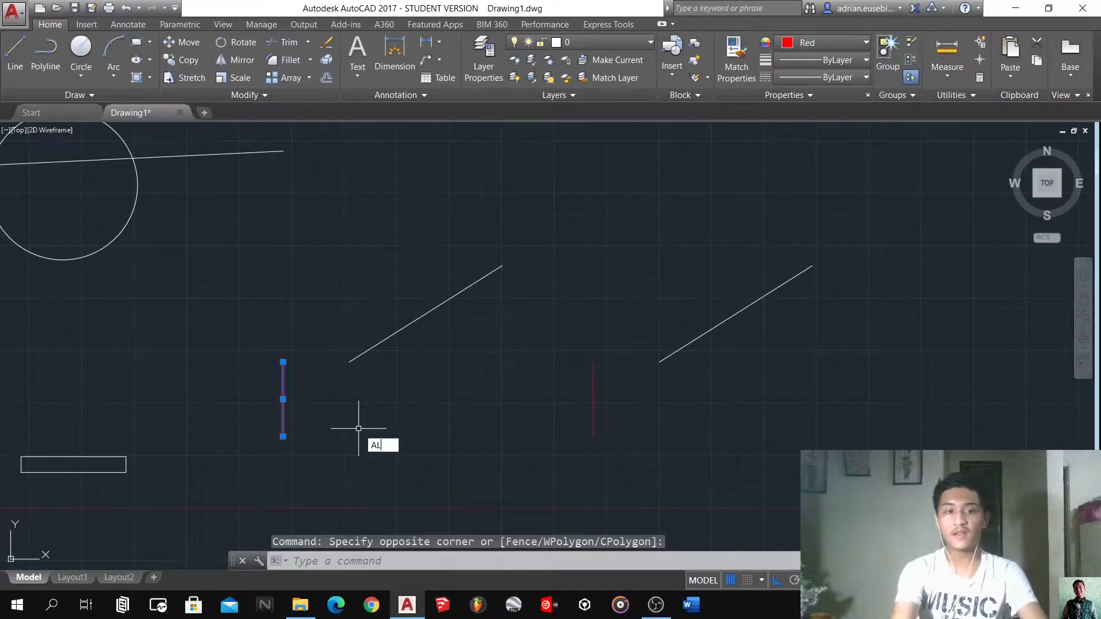
key("Return")
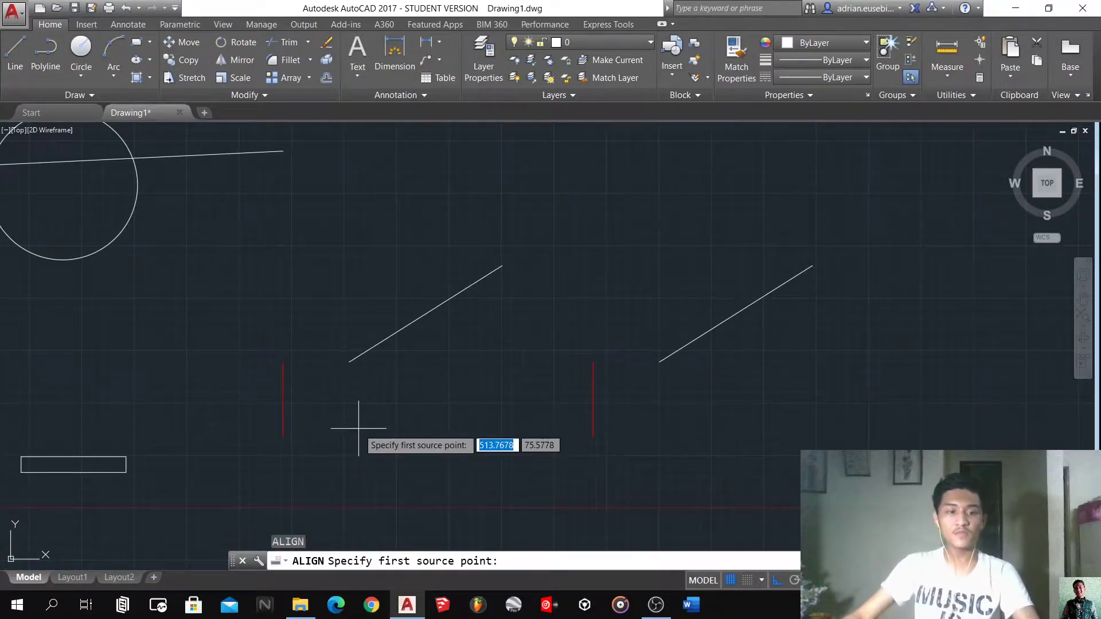
left_click(282, 437)
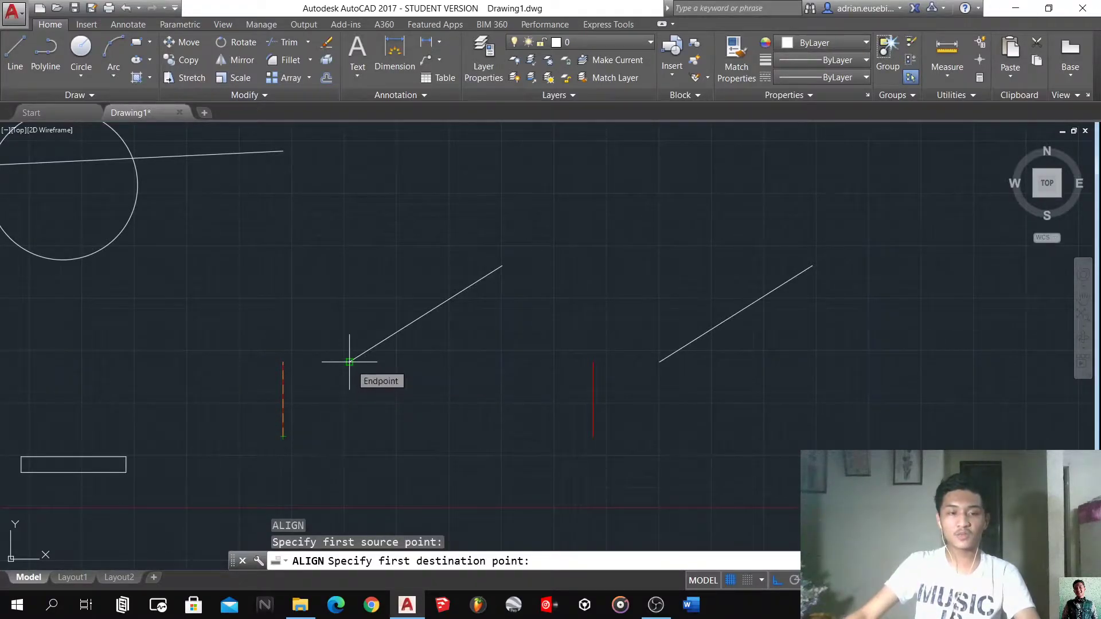
left_click(349, 363)
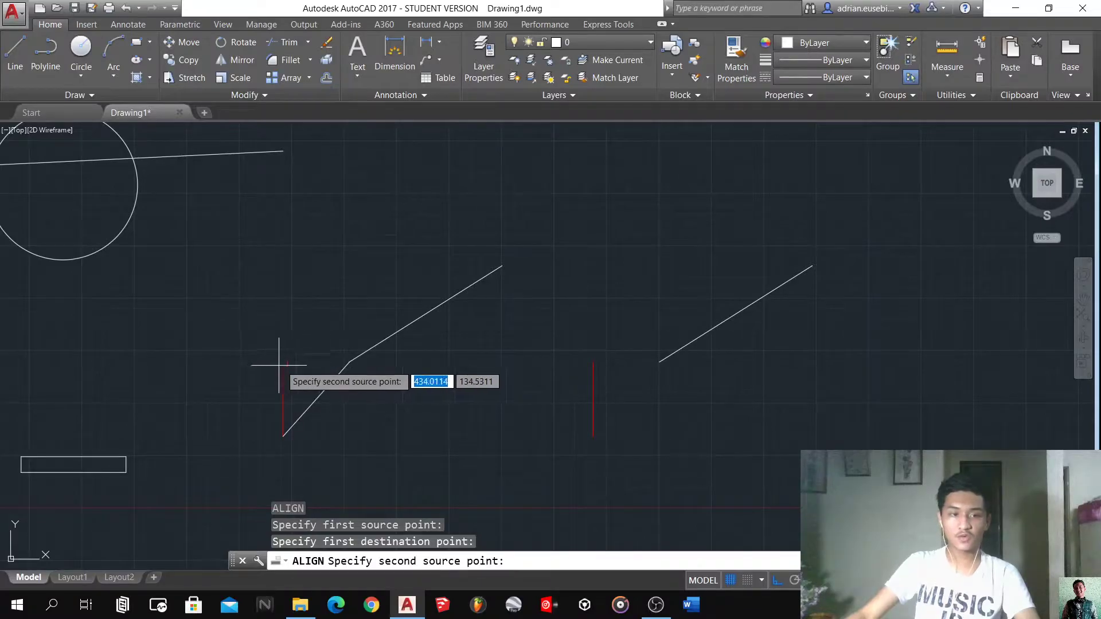
left_click(284, 361)
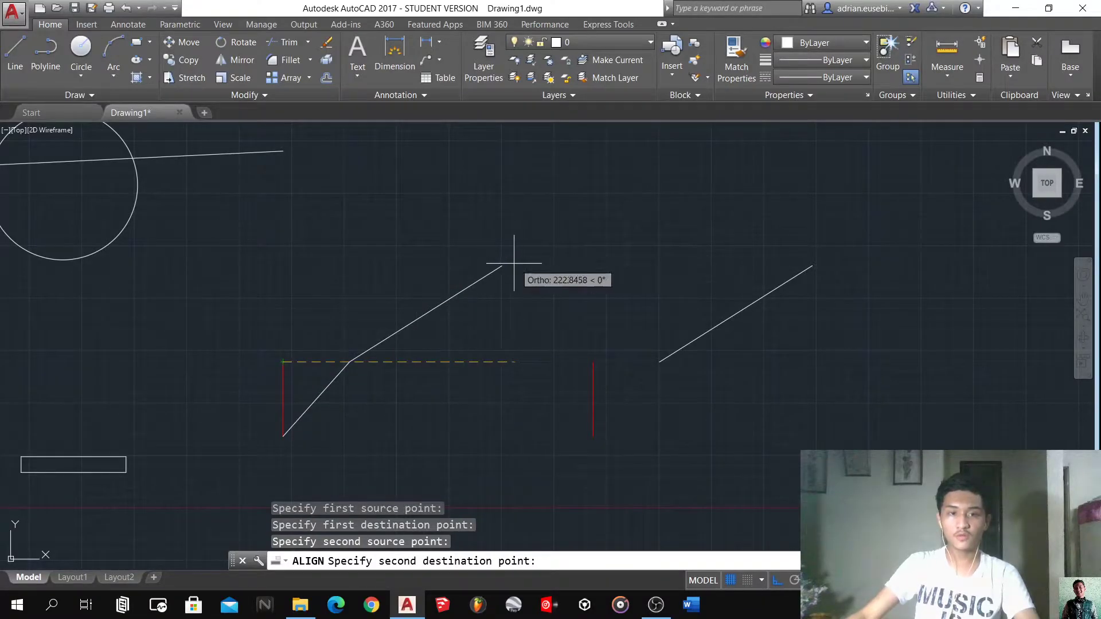
left_click(500, 266)
key("Return")
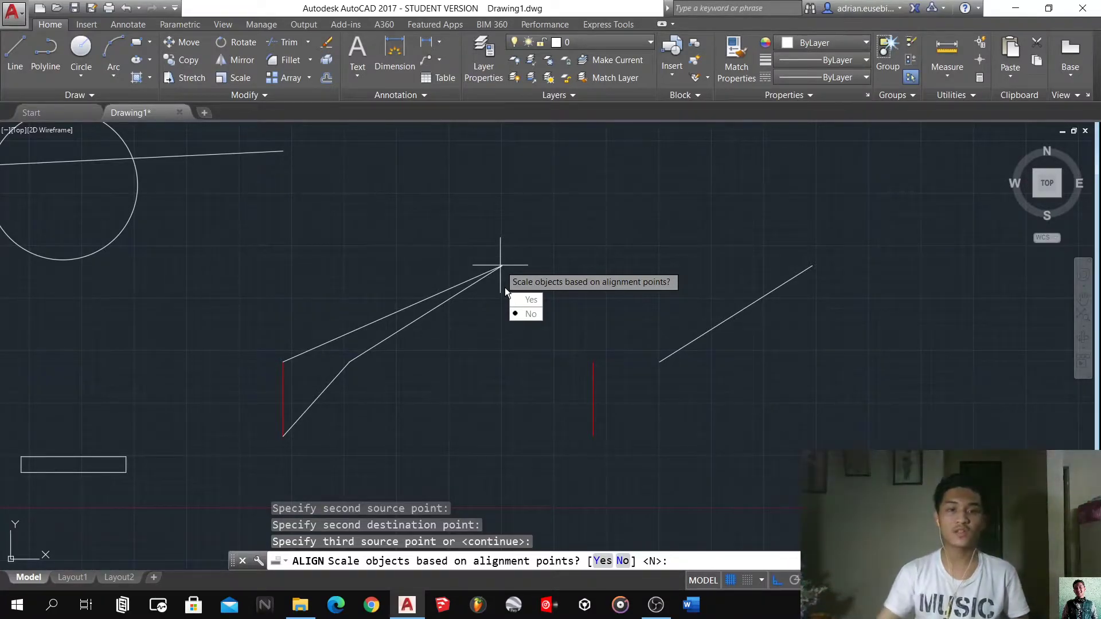
left_click(528, 315)
- Move the aligned red line just left of its slanted partner, then select the right red line
left_click(398, 212)
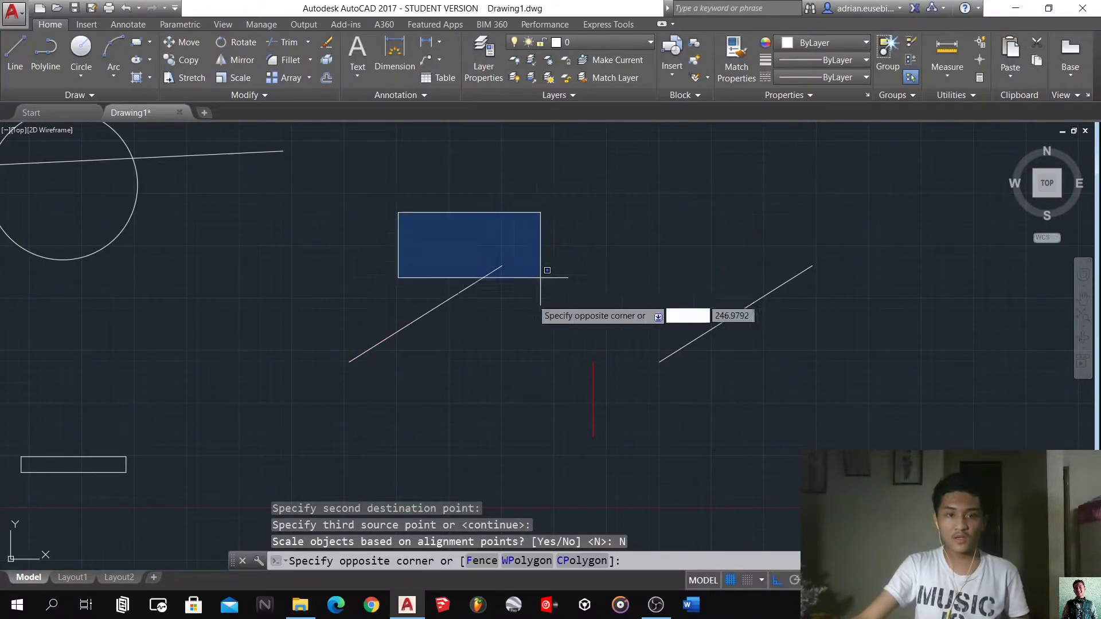
left_click(494, 434)
left_click(263, 217)
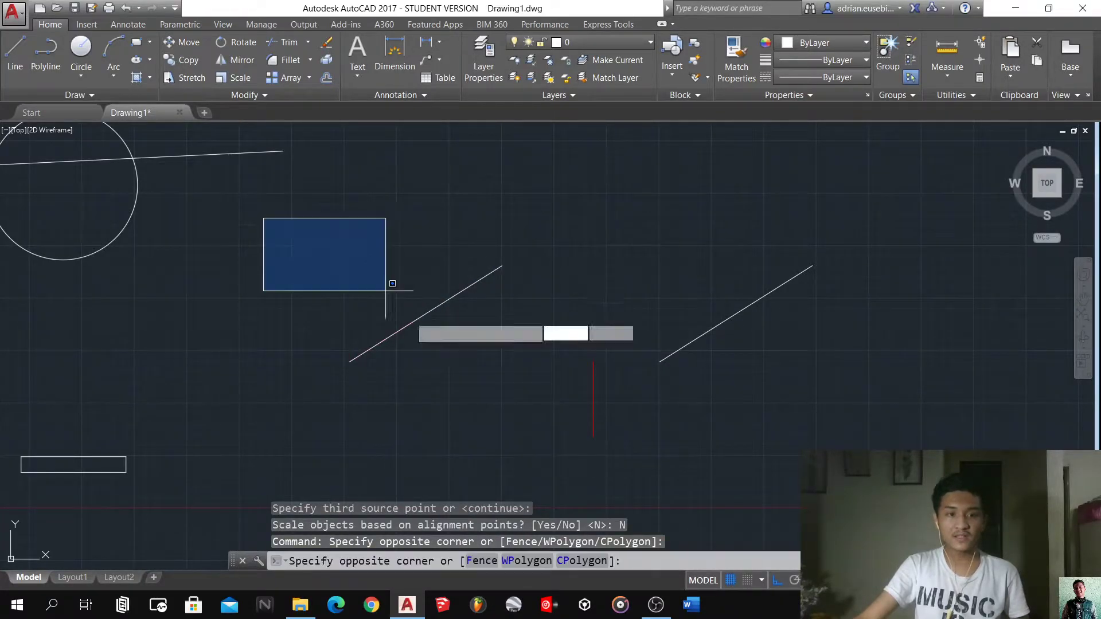
left_click(447, 429)
key("Return")
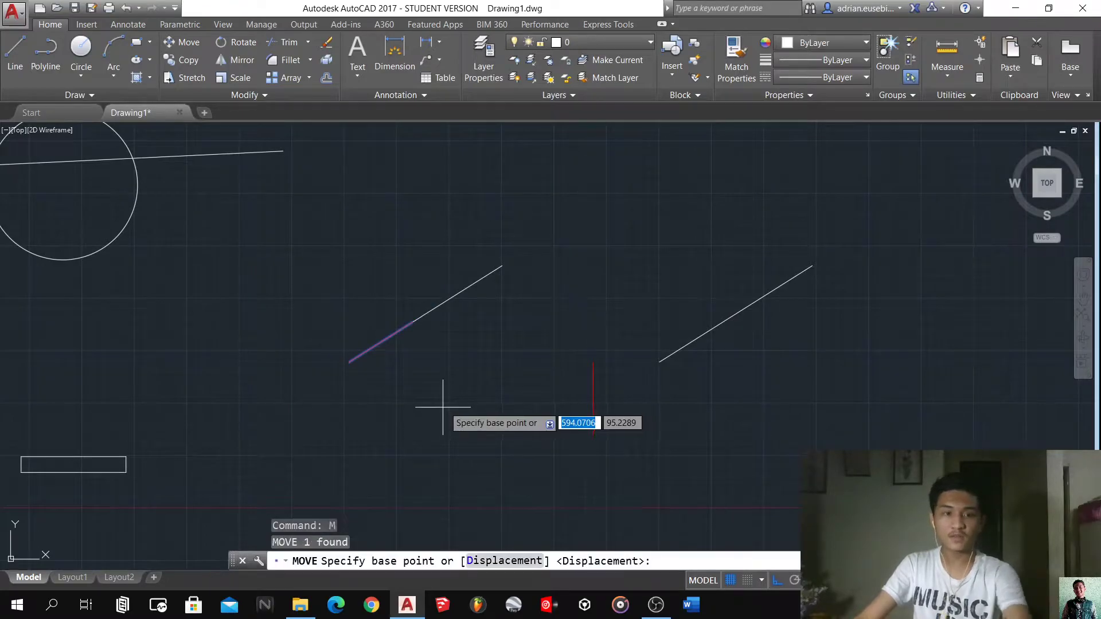
left_click(484, 422)
left_click(391, 417)
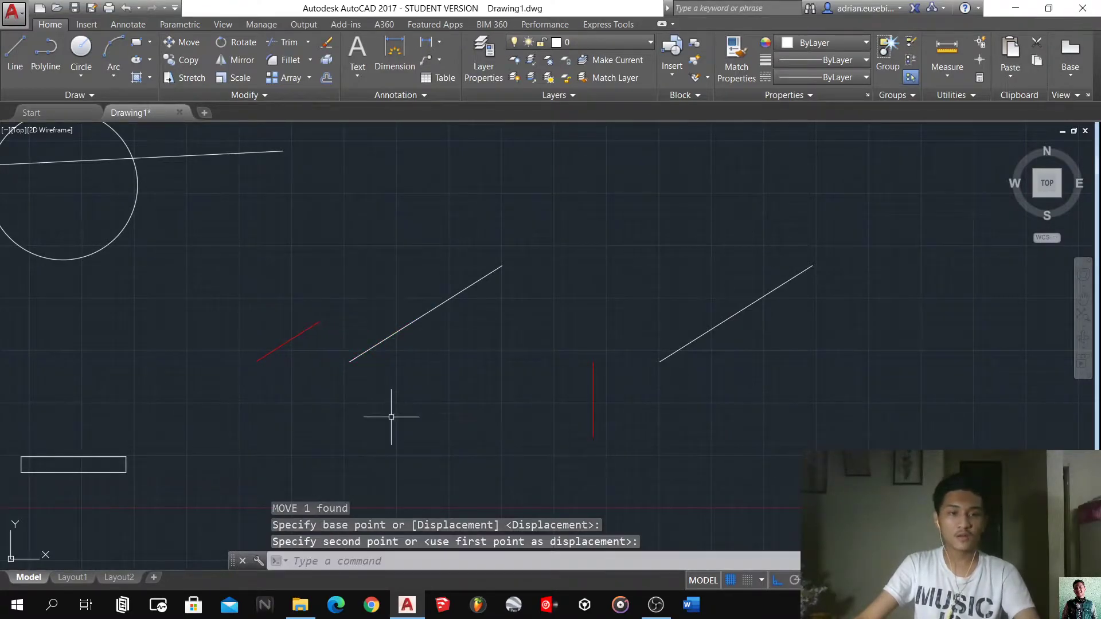
key("Escape")
key("Escape")
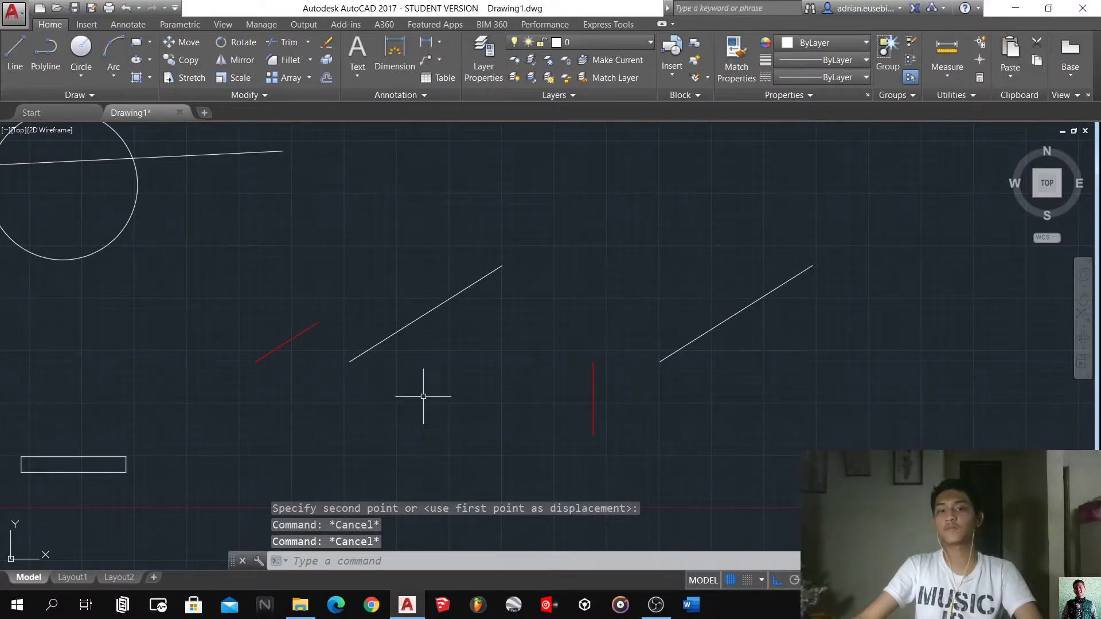
left_click(636, 438)
left_click(563, 380)
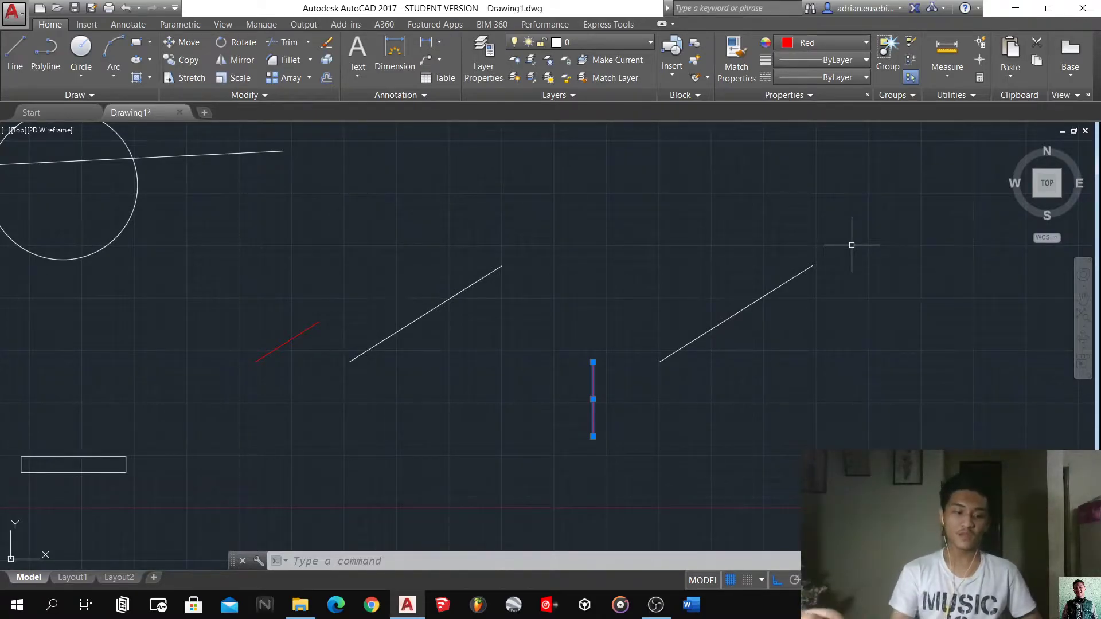
- Align the right red line's ends onto the long slanted line's ends, choosing Yes to scale
type("AL")
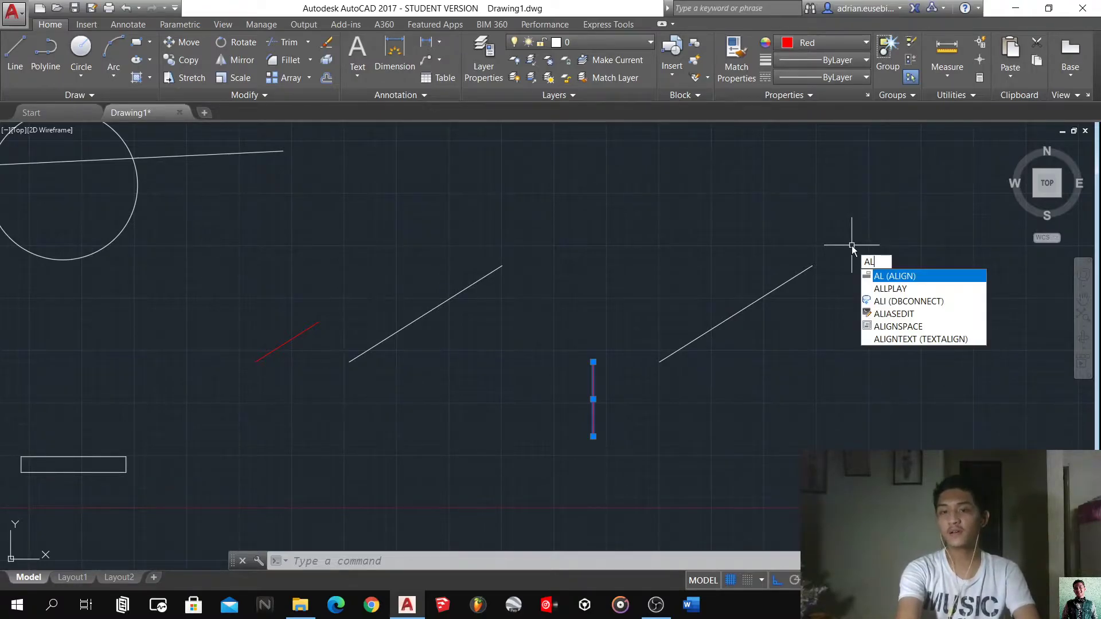
key("Return")
scroll(453, 318, "down", 5)
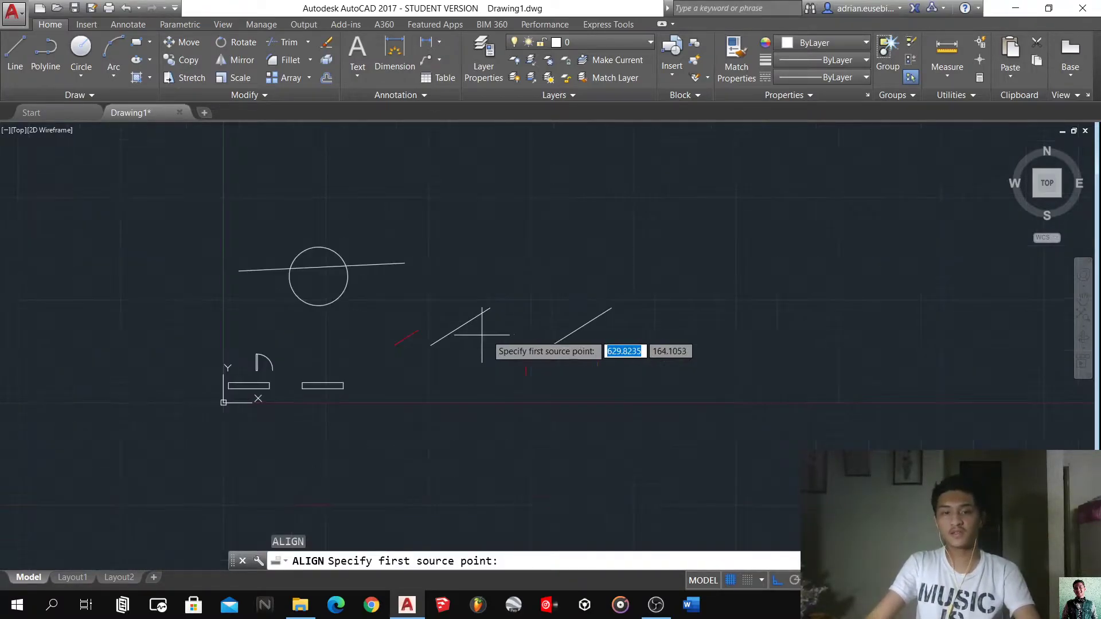
scroll(530, 367, "up", 3)
scroll(546, 363, "up", 4)
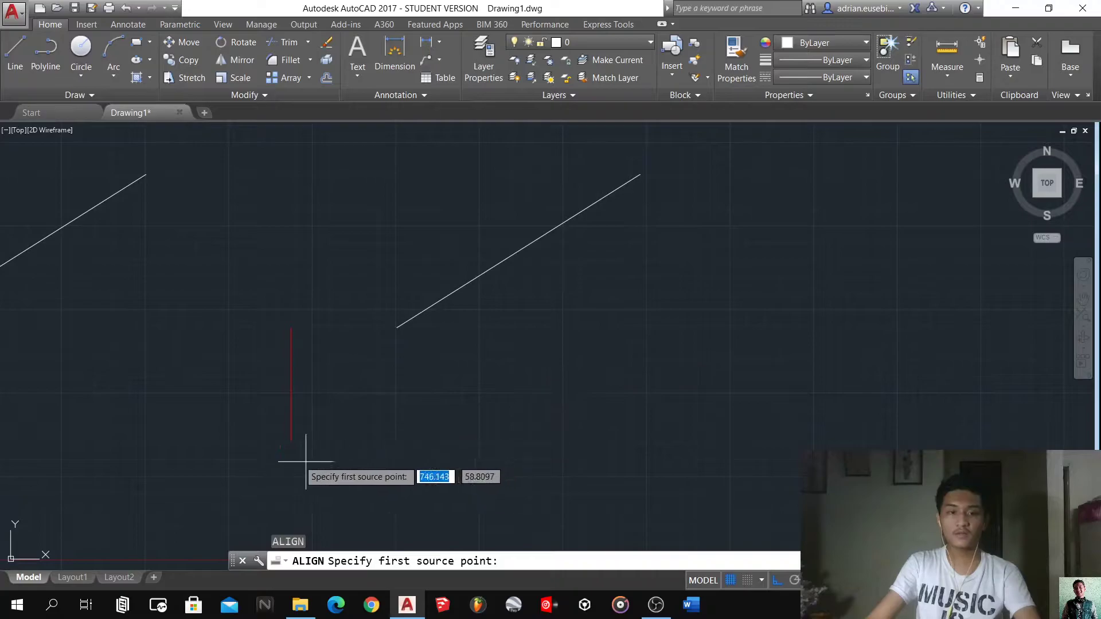
left_click(291, 447)
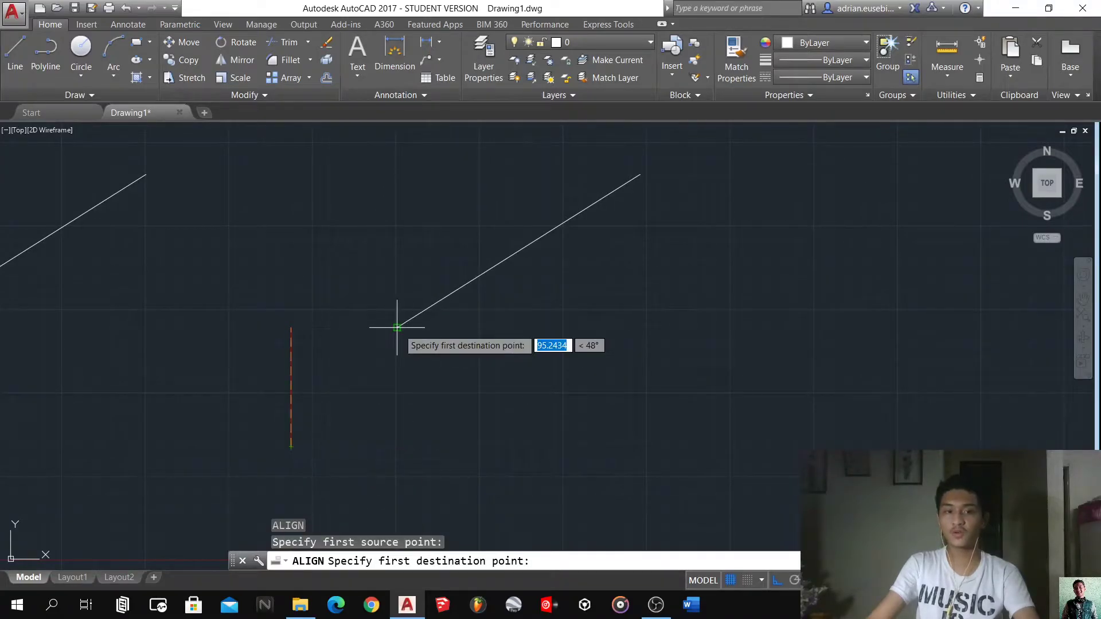
left_click(396, 327)
left_click(291, 328)
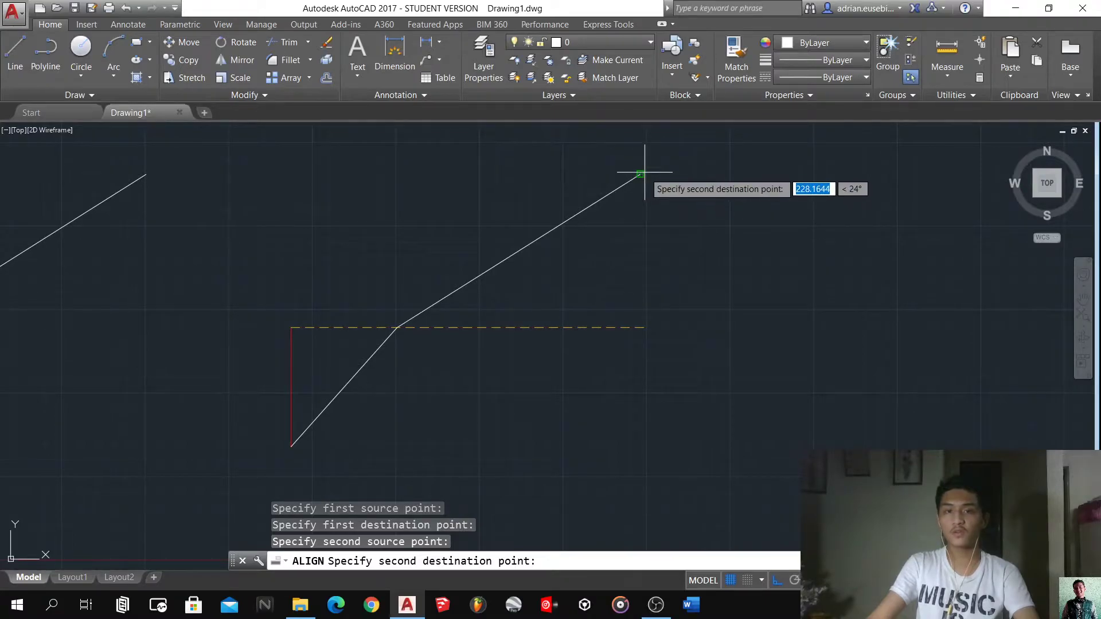
left_click(641, 174)
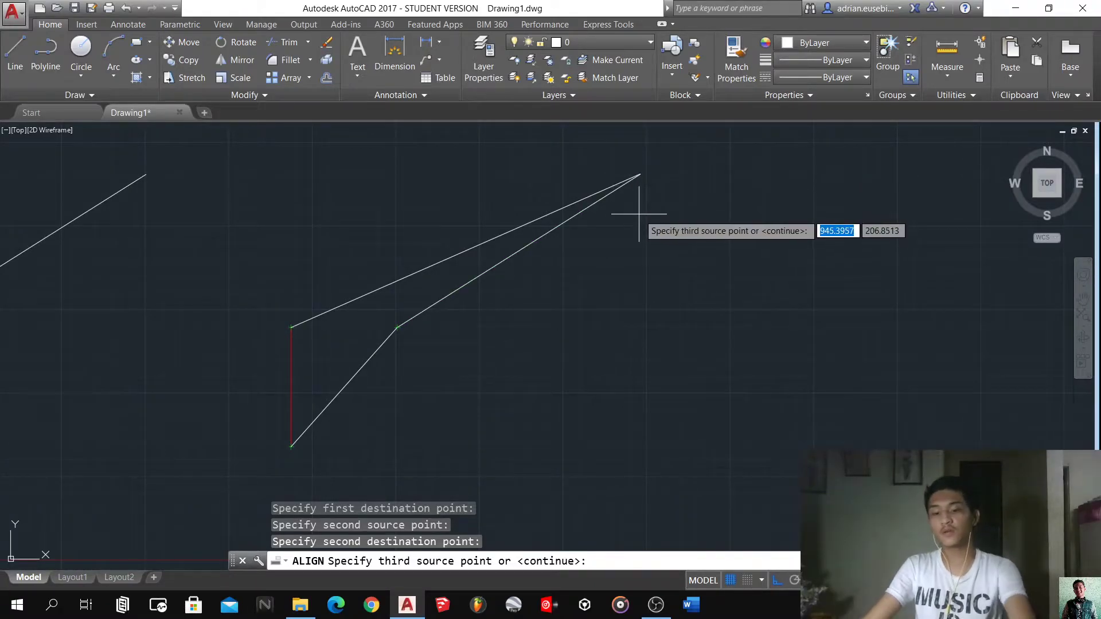
key("Return")
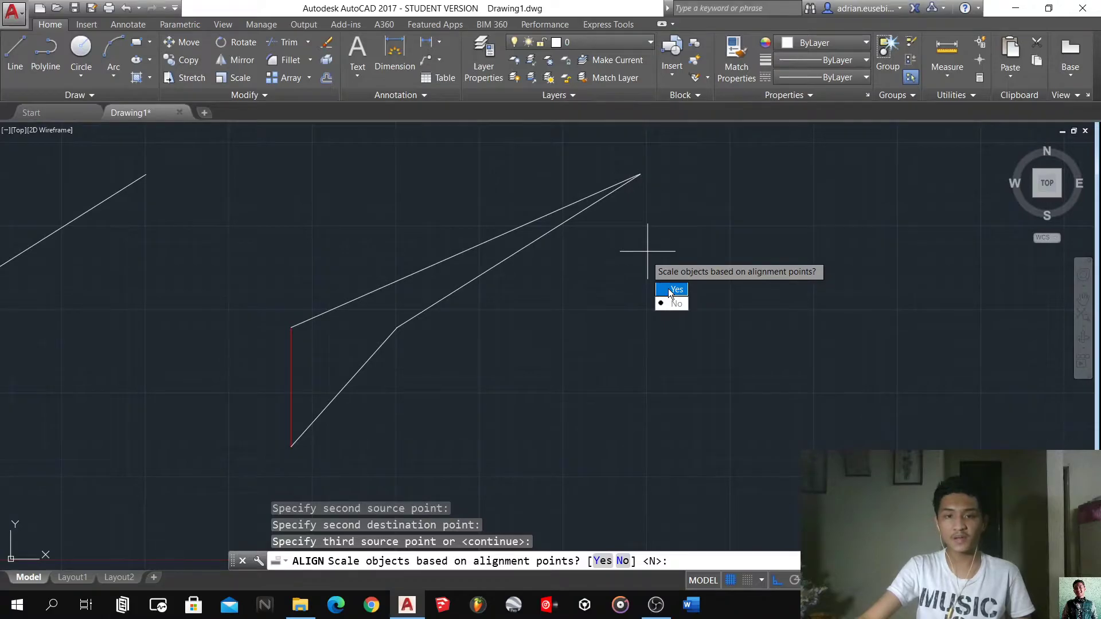
left_click(670, 290)
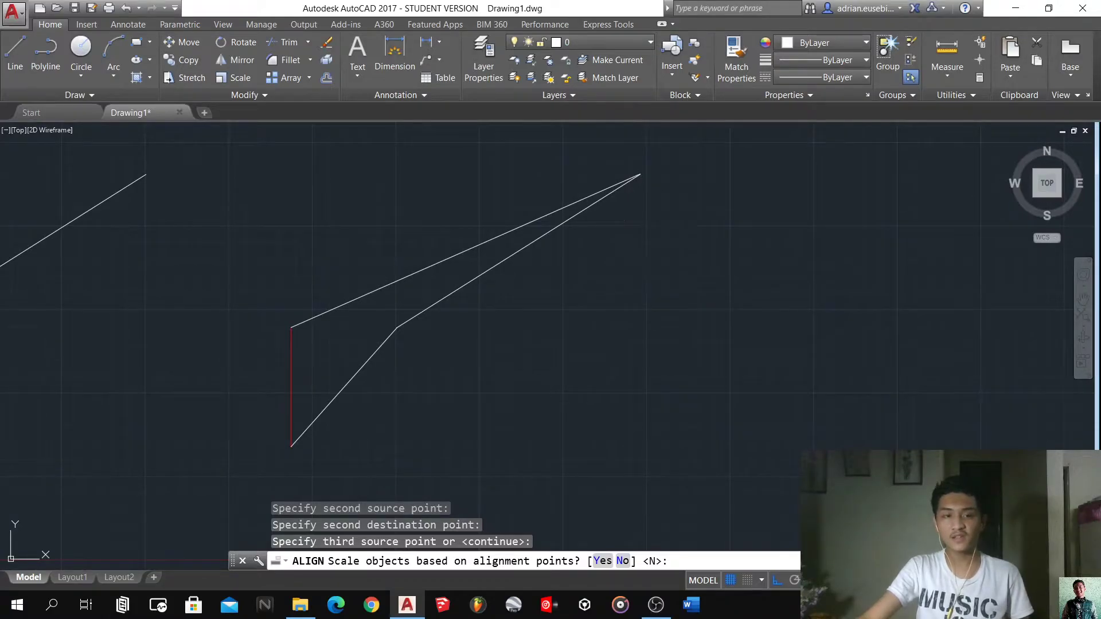
left_click(515, 253)
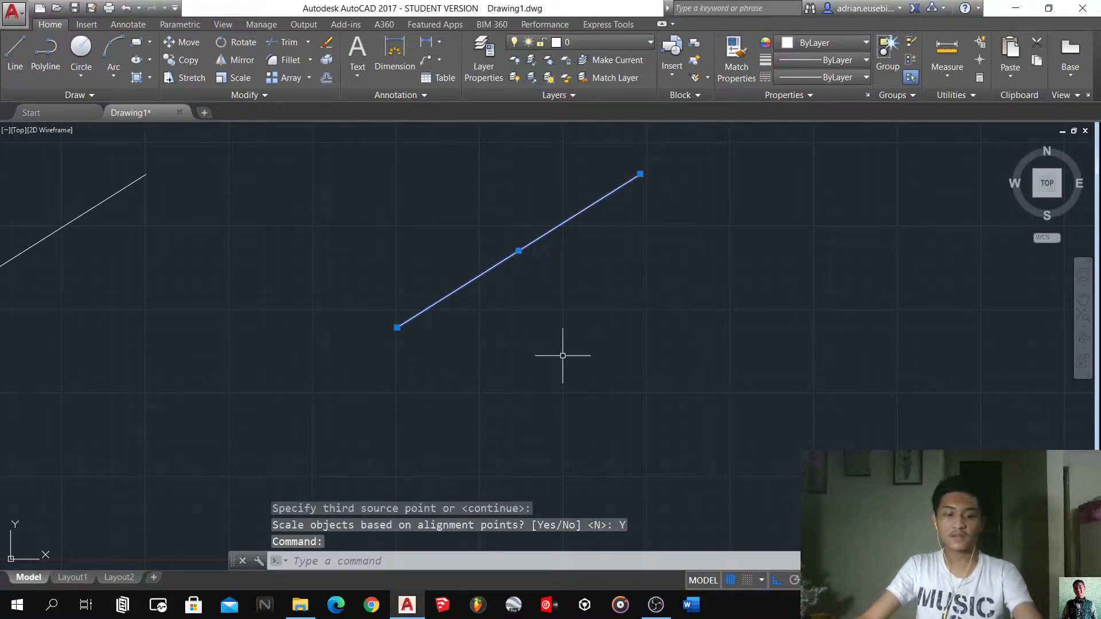
type("M")
- Move the white slanted line to the right of the scaled red line
key("Return")
left_click(394, 378)
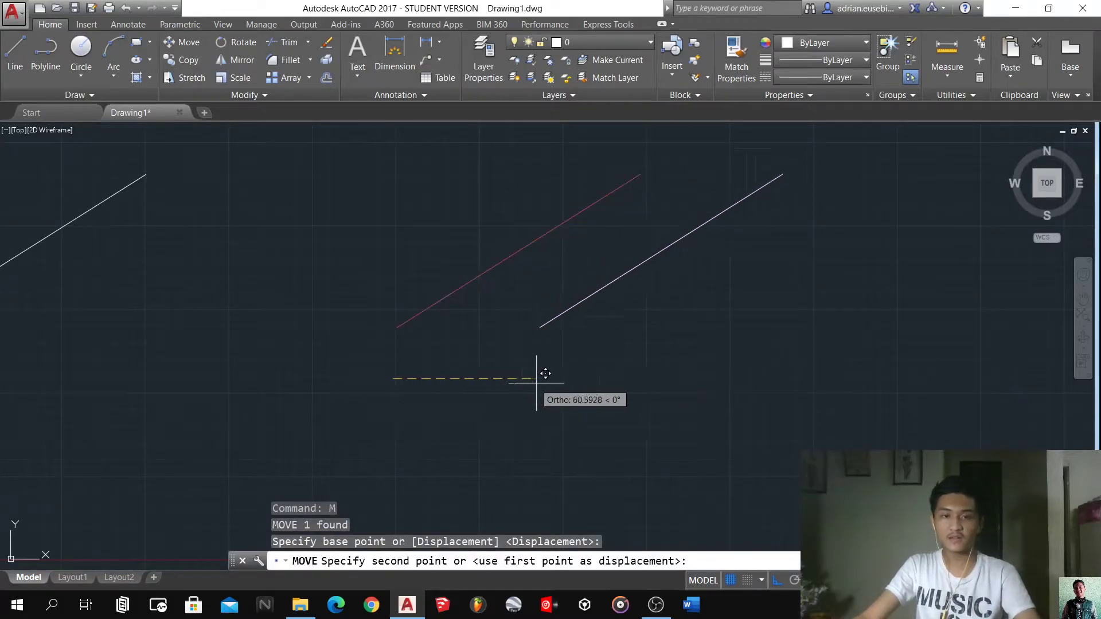
left_click(562, 383)
key("Escape")
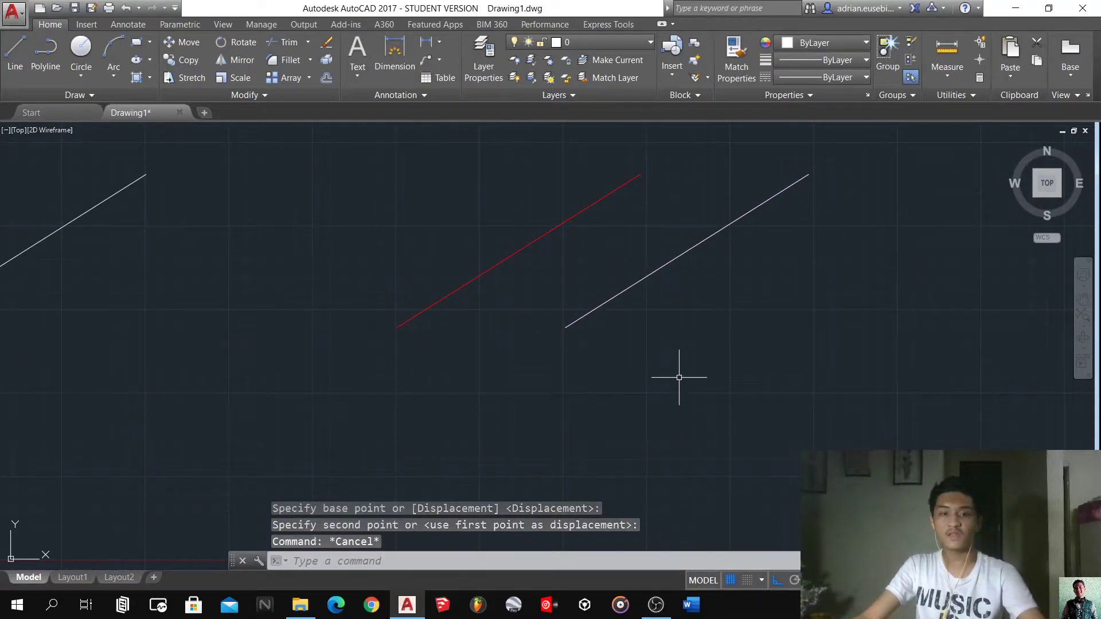
- Zoom around the result, briefly selecting and clearing the four short slanted lines
scroll(678, 377, "down", 3)
scroll(539, 336, "up", 4)
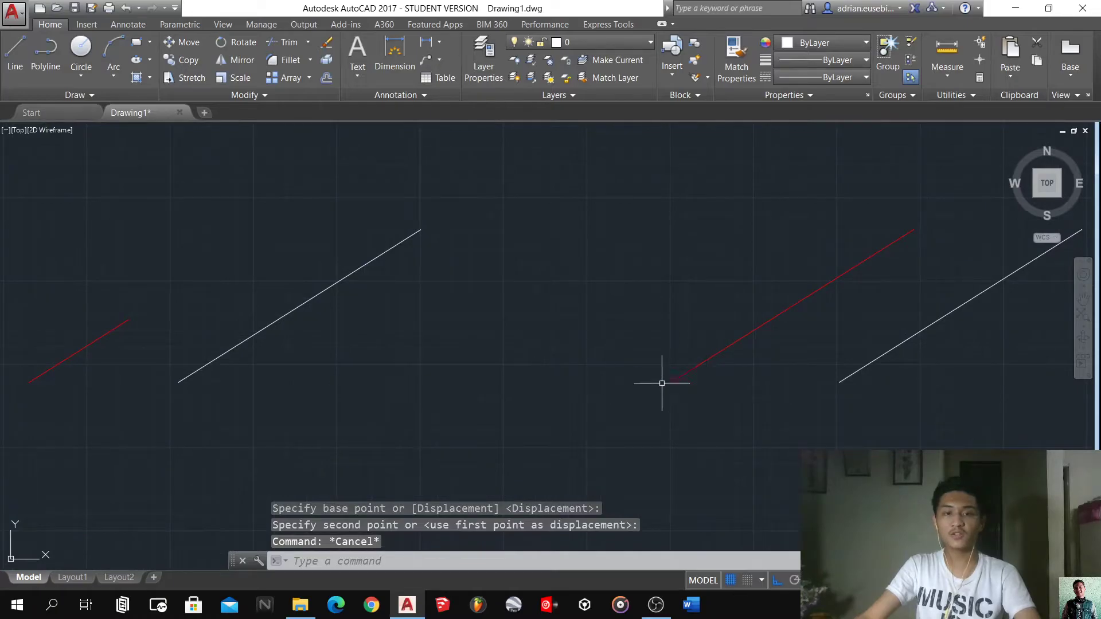
scroll(575, 379, "down", 6)
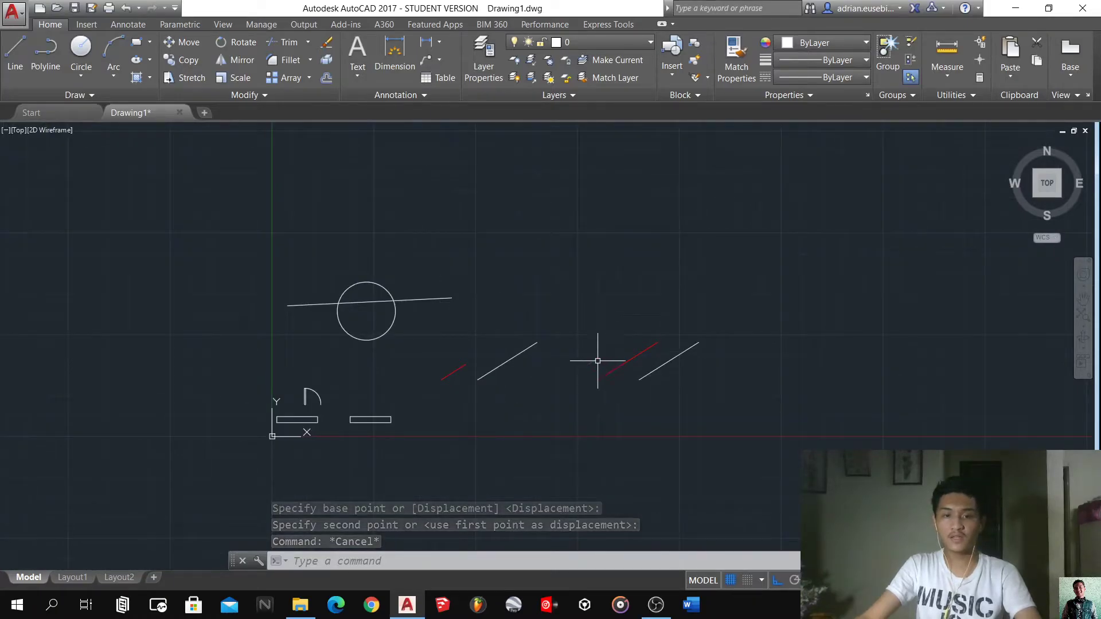
scroll(580, 347, "up", 2)
mouse_move(363, 306)
left_mouse_down()
mouse_move(898, 328)
mouse_move(347, 433)
left_mouse_up()
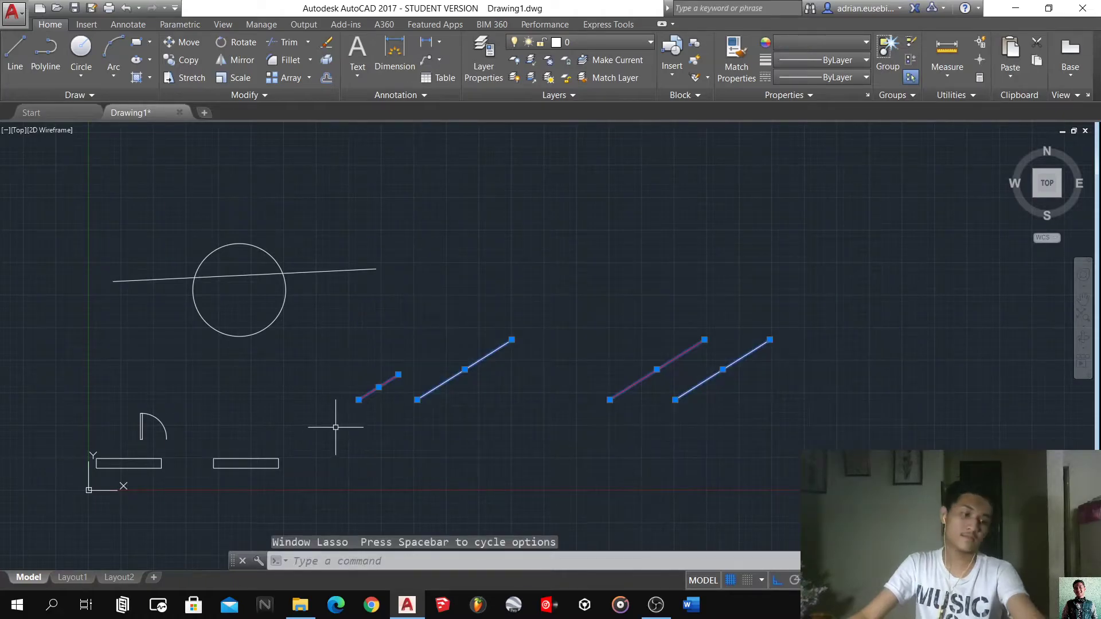
key("Escape")
key("Escape")
scroll(301, 351, "down", 4)
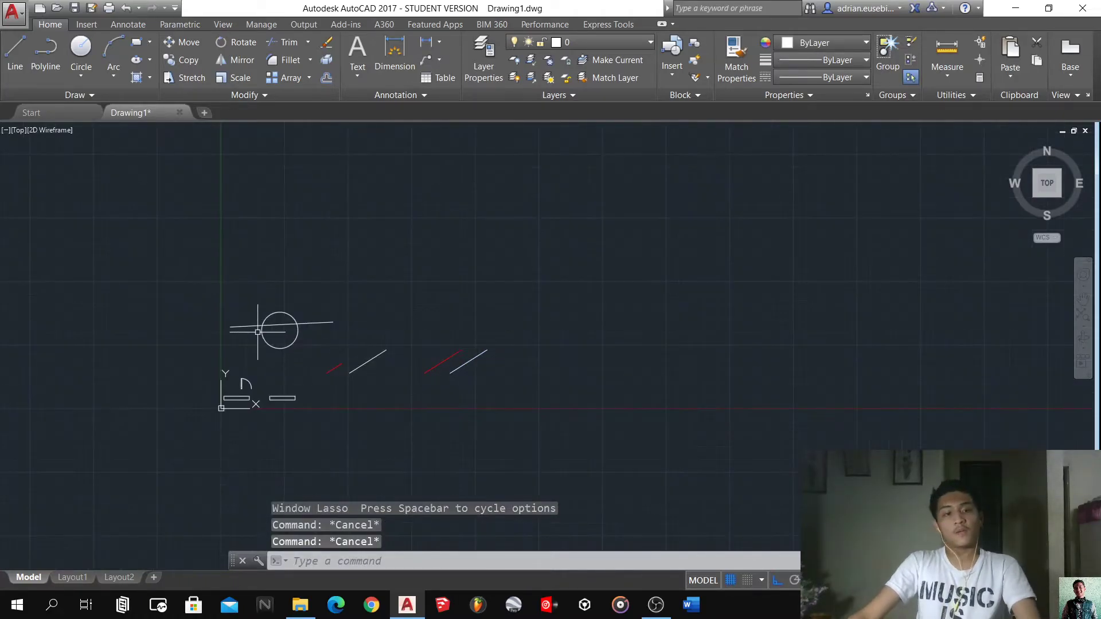
scroll(241, 324, "up", 4)
scroll(261, 298, "up", 2)
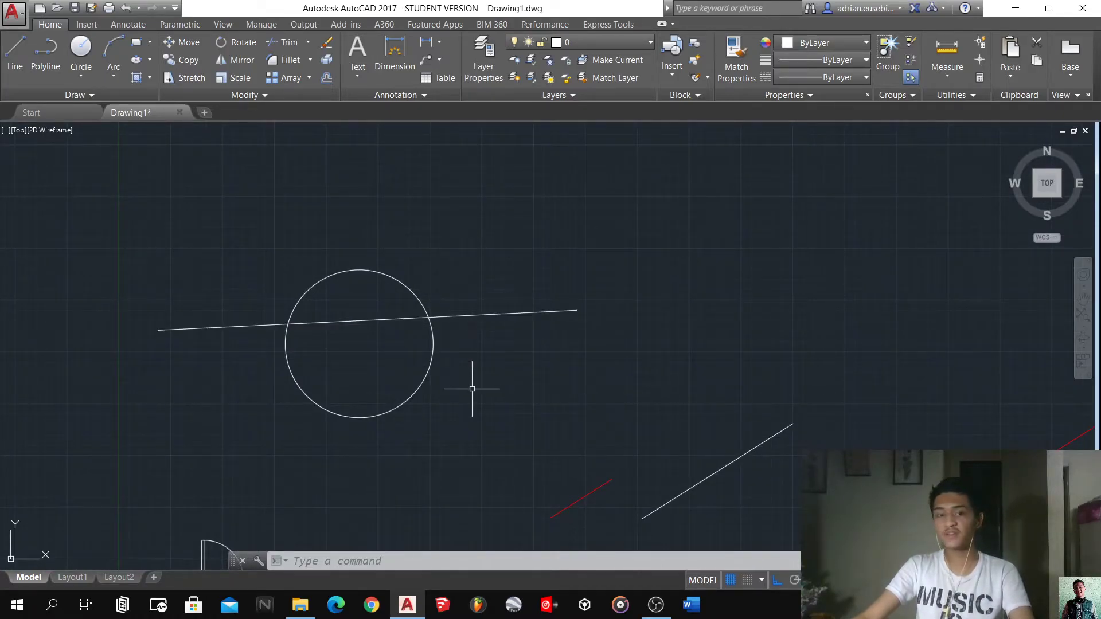
left_click(431, 360)
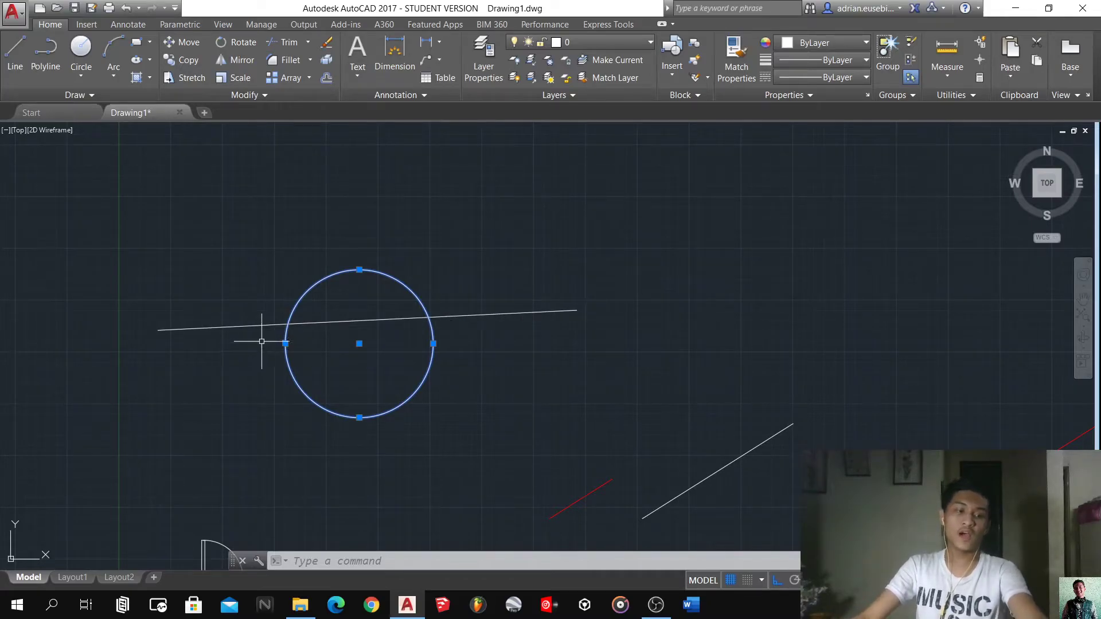
key("Escape")
left_click(352, 319)
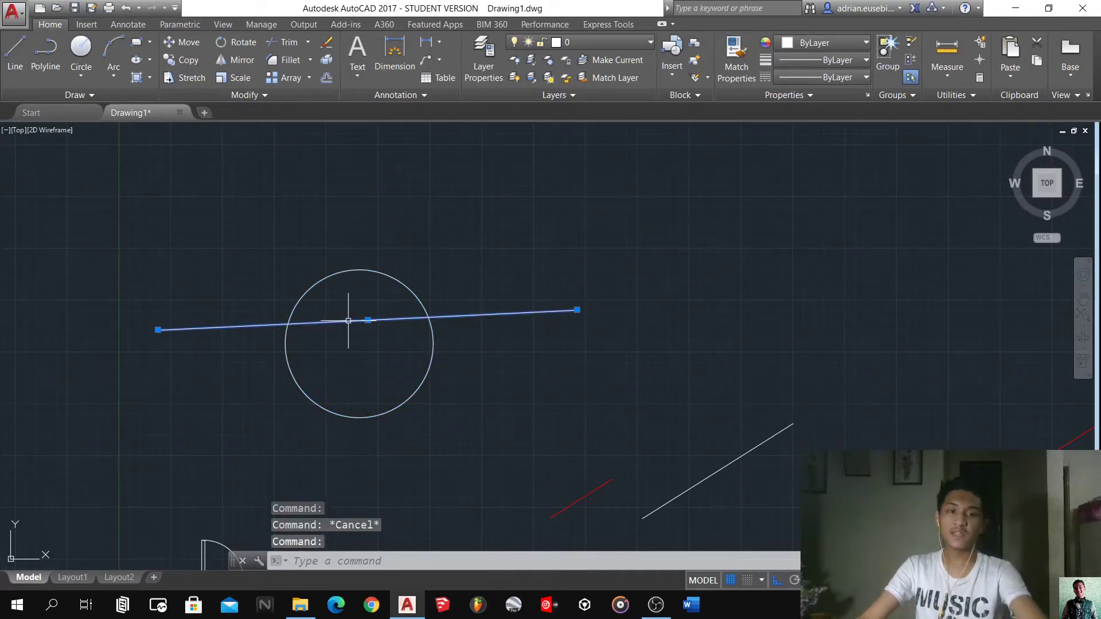
key("Escape")
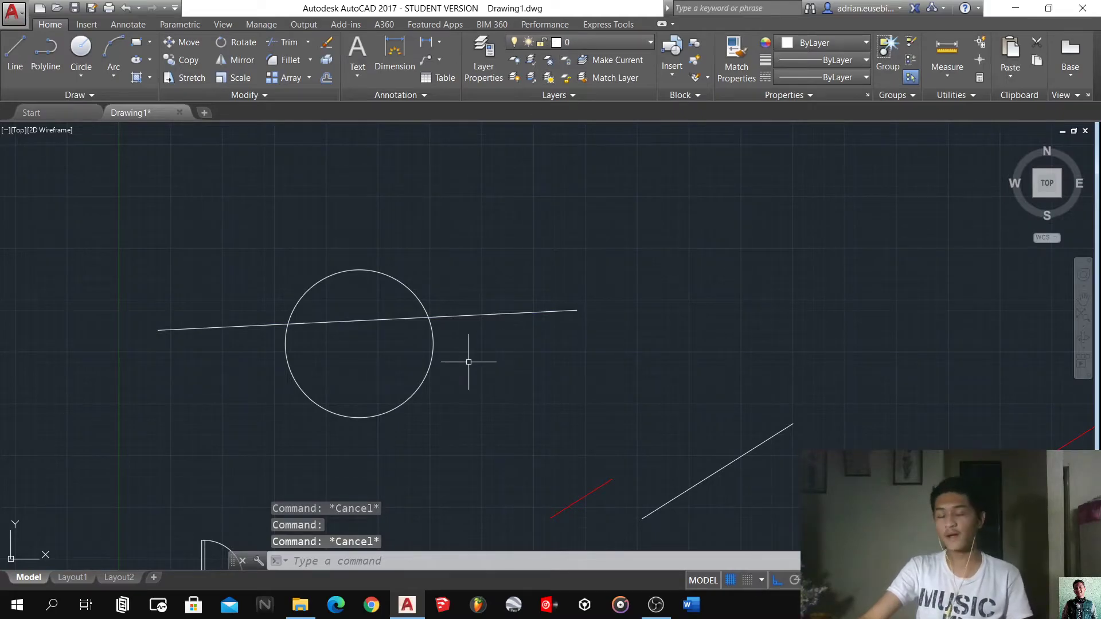
left_click(468, 361)
- Align the circle's centre and left quadrant to the long line, scaling it so the line spans the diameter
left_click(374, 359)
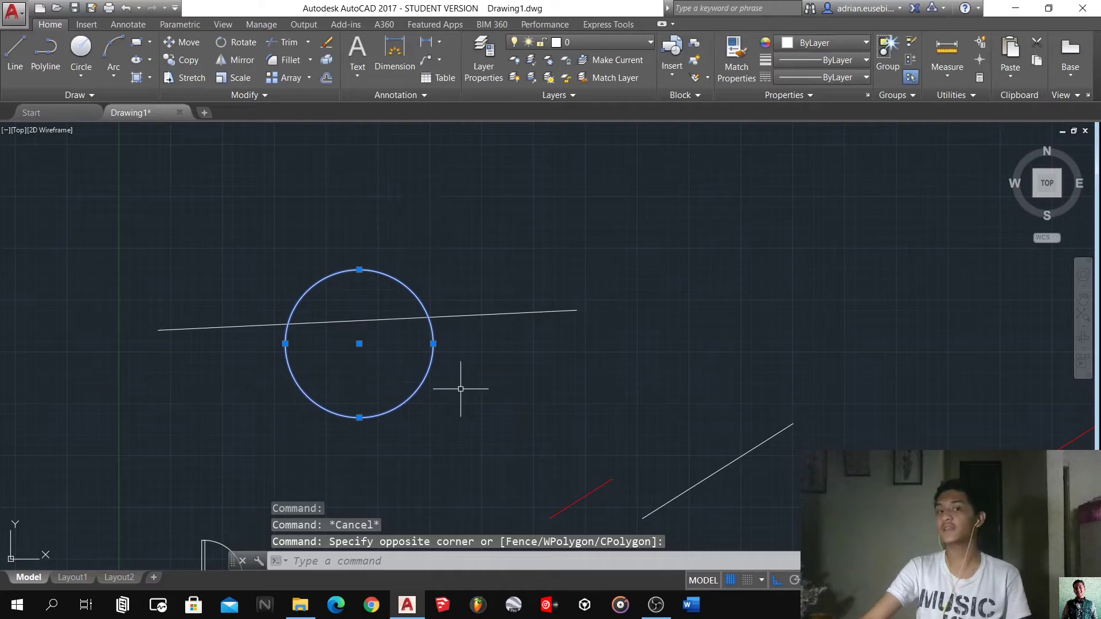
type("AL")
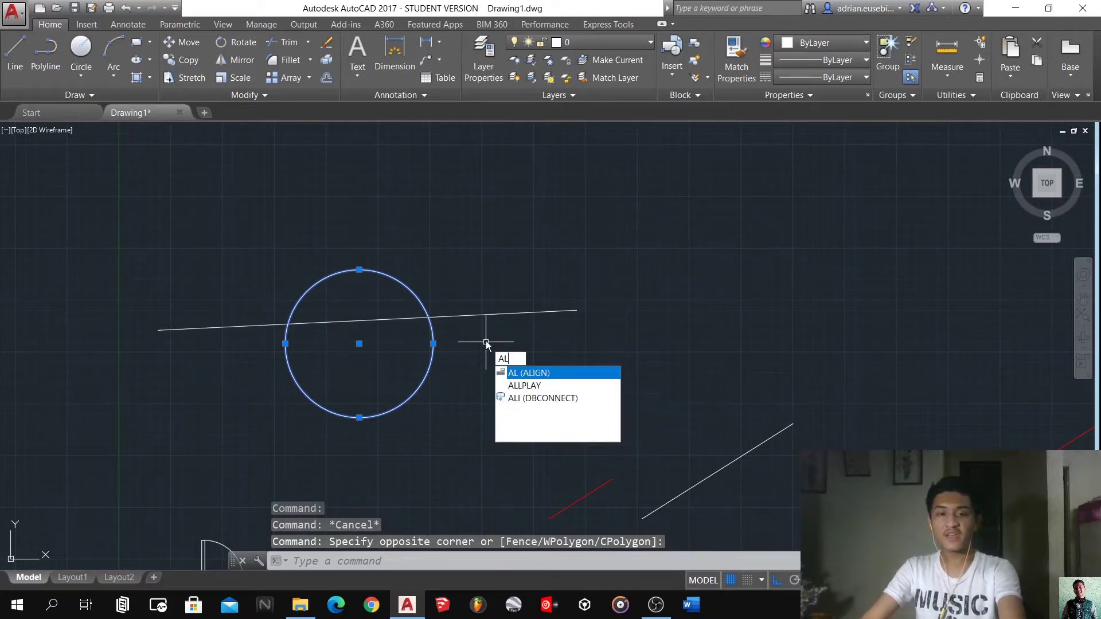
key("Return")
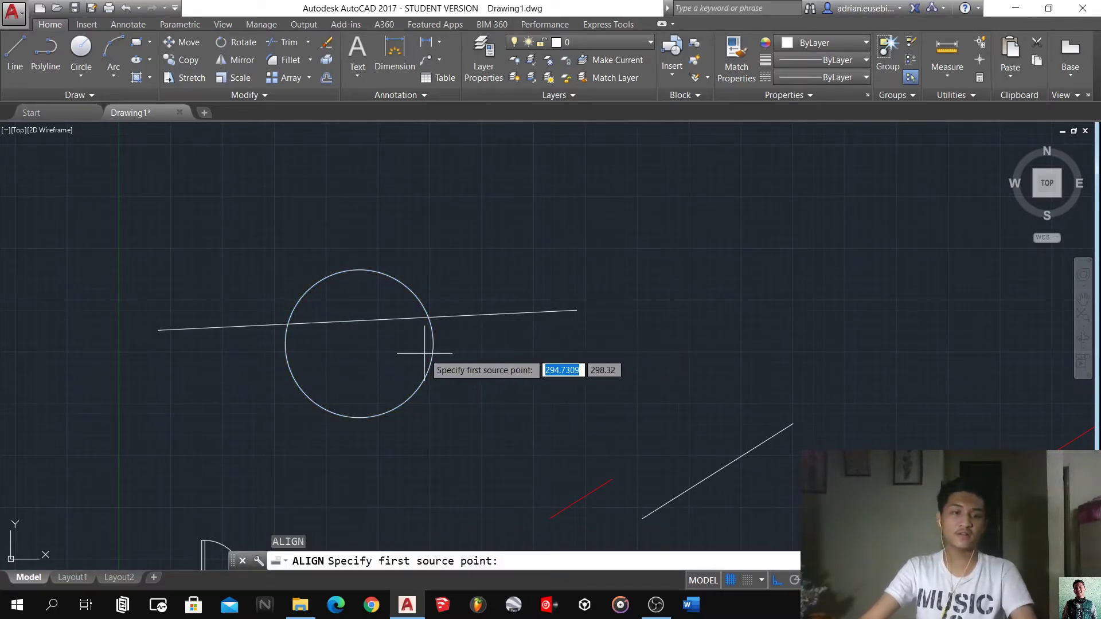
left_click(359, 343)
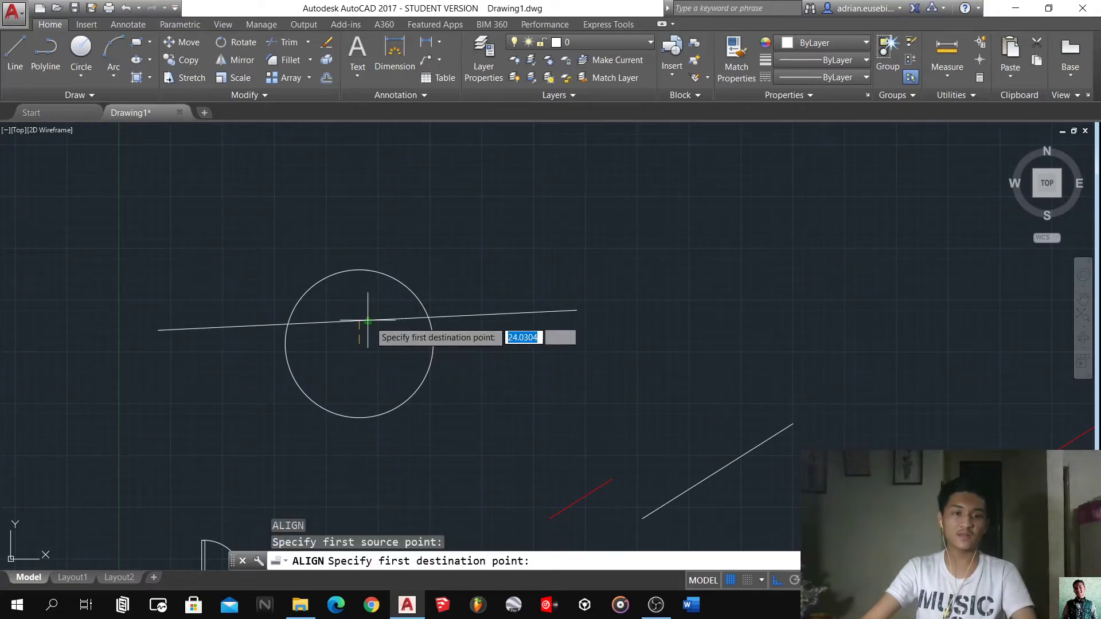
left_click(367, 320)
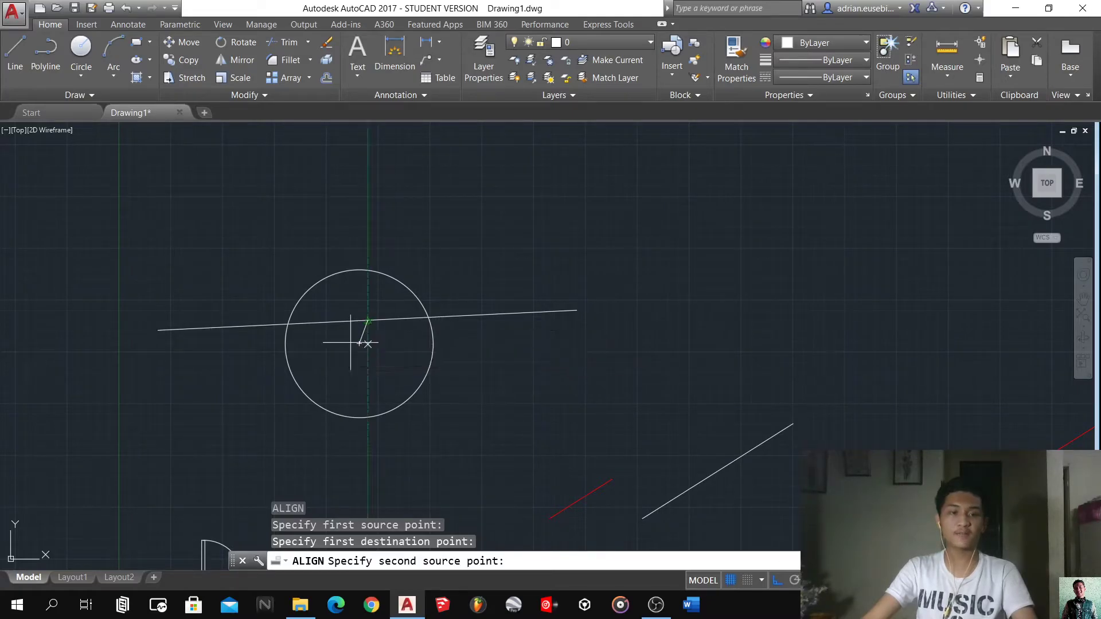
left_click(285, 343)
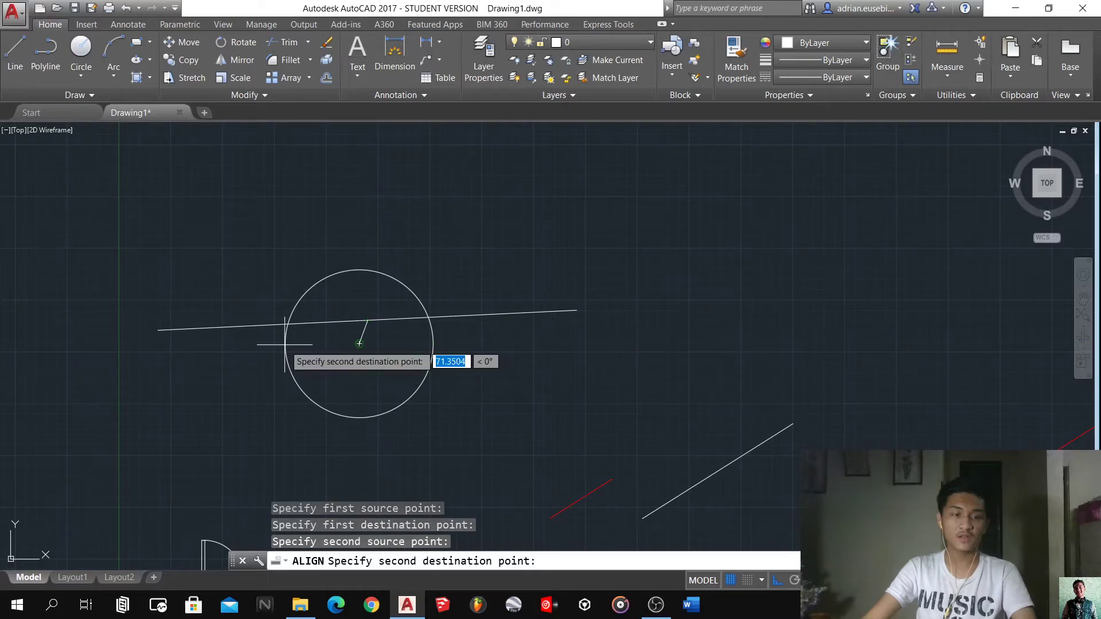
left_click(158, 330)
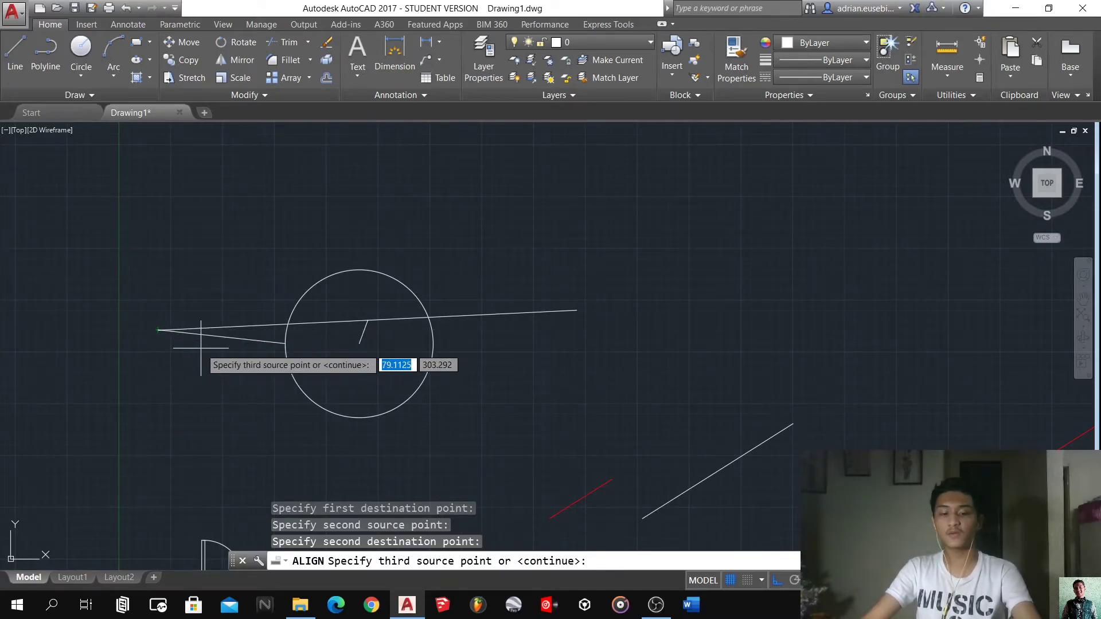
key("Return")
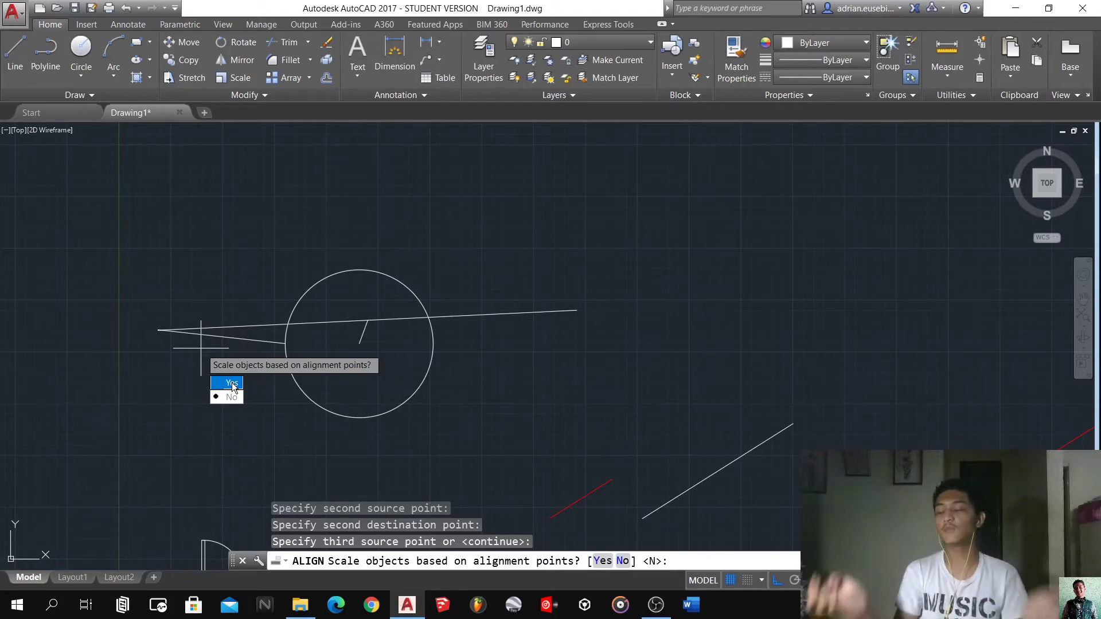
left_click(232, 383)
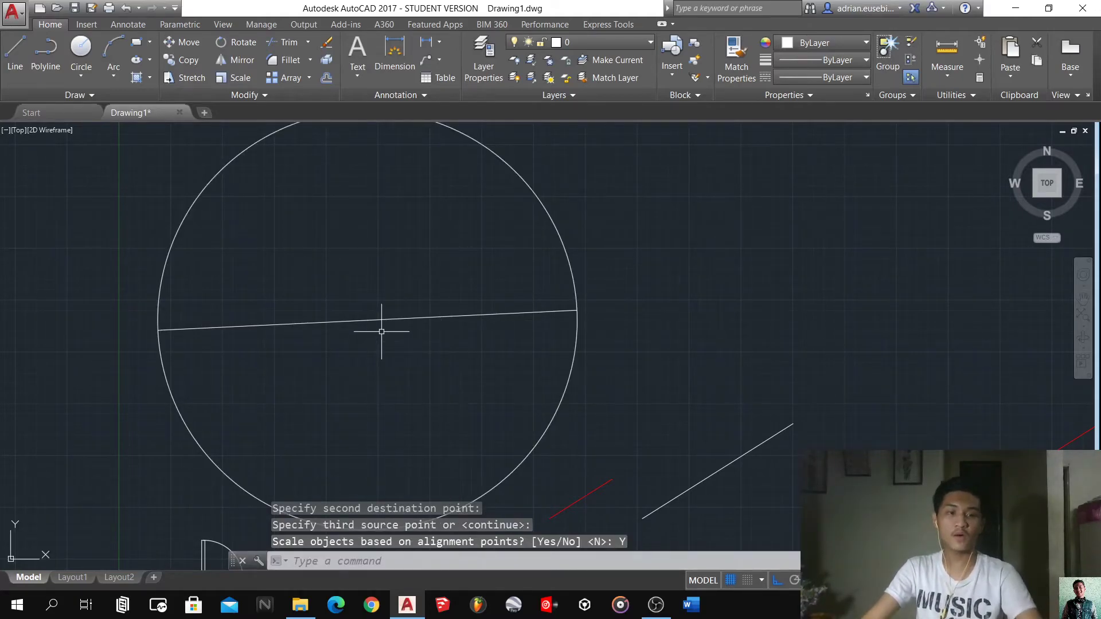
scroll(387, 332, "down", 2)
left_click(407, 375)
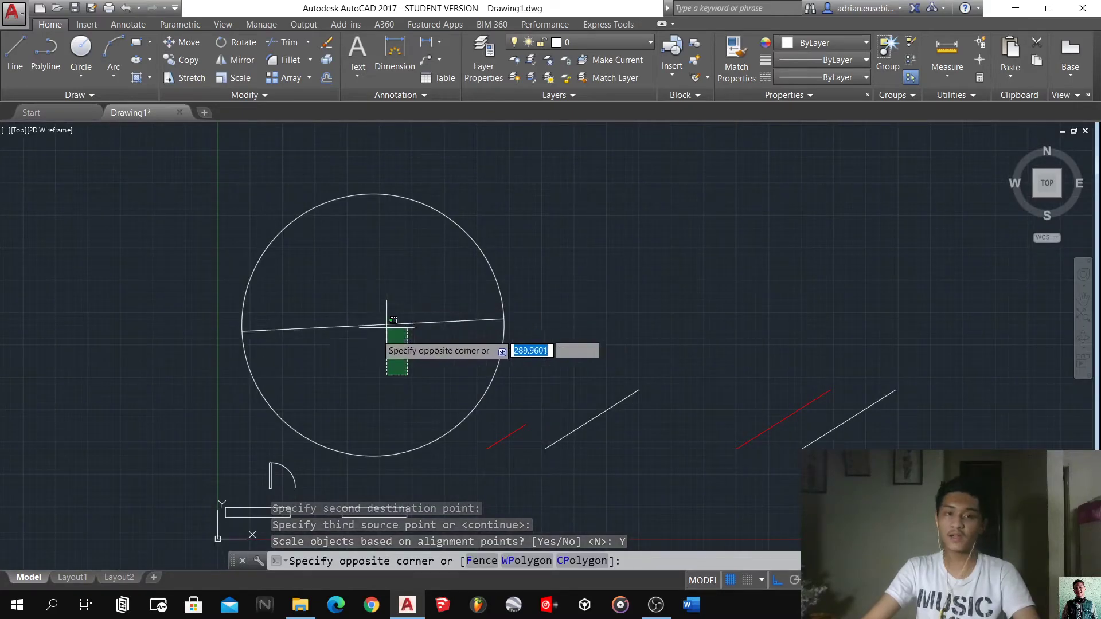
left_click(329, 349)
scroll(255, 319, "up", 3)
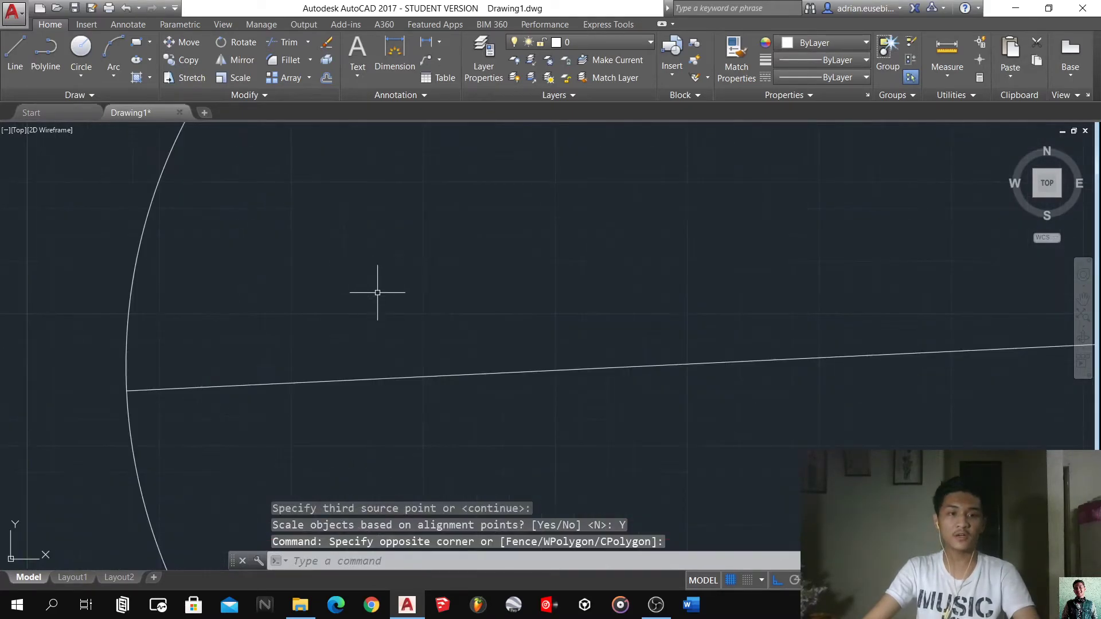
scroll(319, 334, "down", 3)
scroll(377, 281, "down", 2)
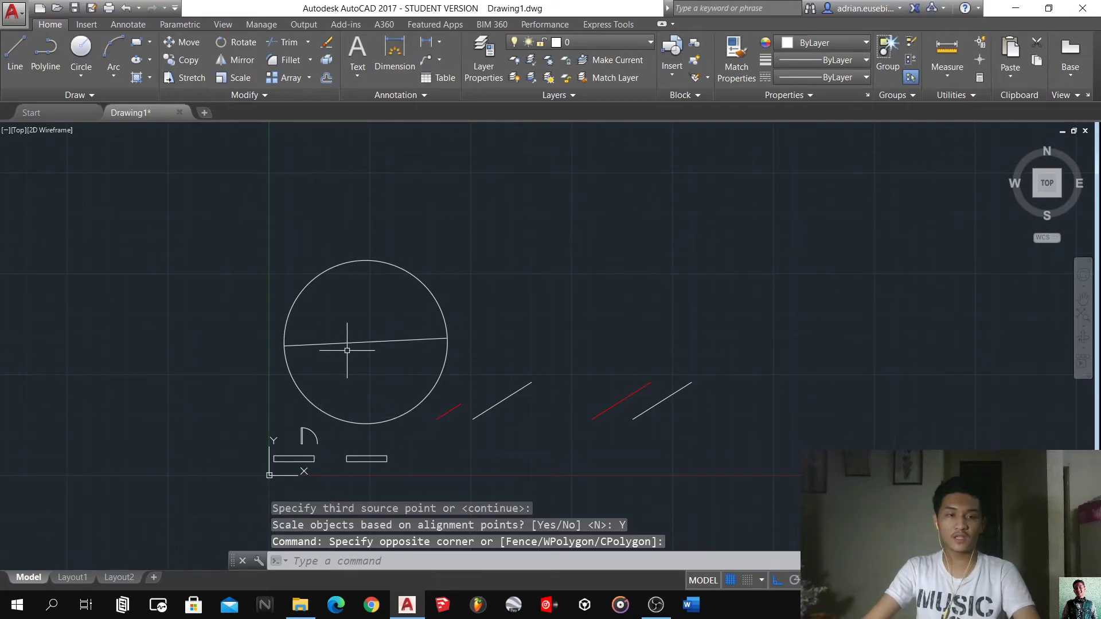
scroll(348, 351, "up", 6)
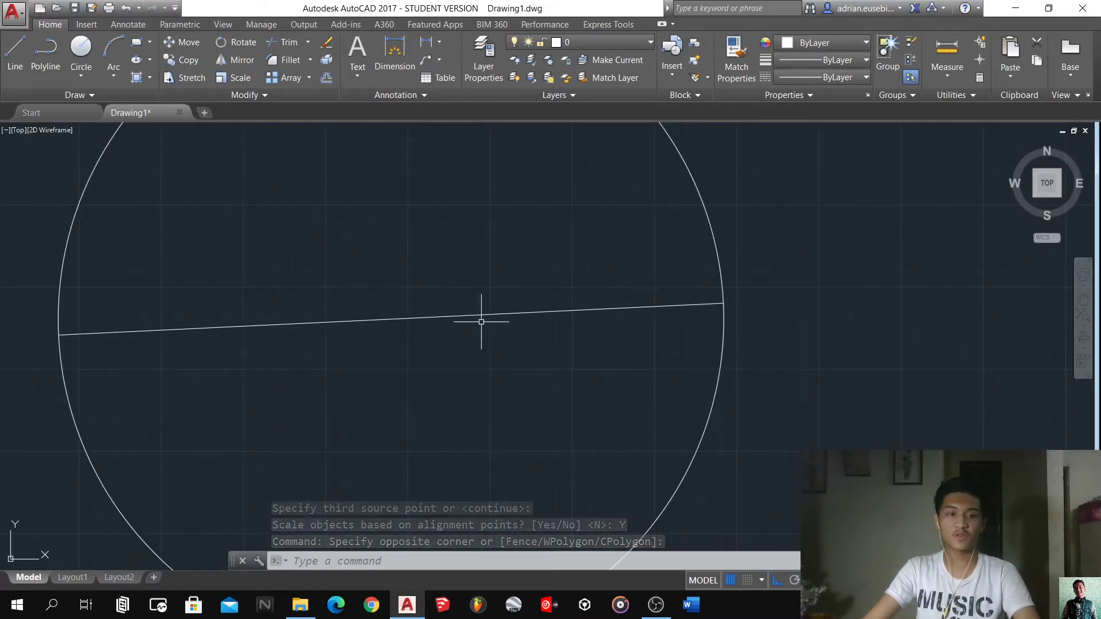
scroll(527, 301, "down", 4)
scroll(527, 301, "down", 4)
scroll(510, 372, "up", 2)
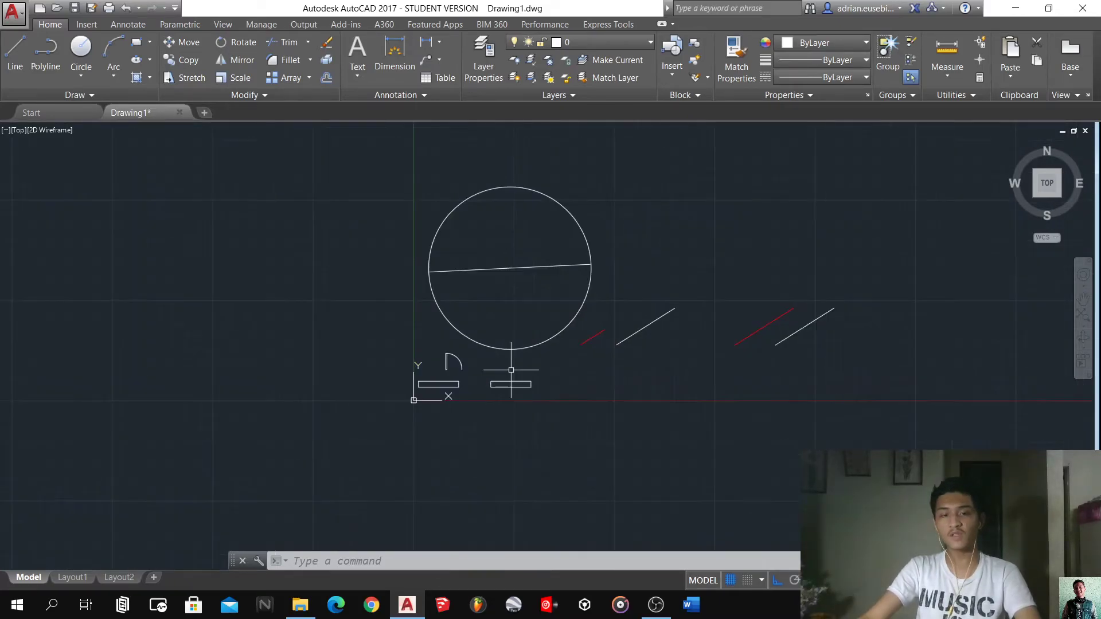
scroll(464, 368, "up", 6)
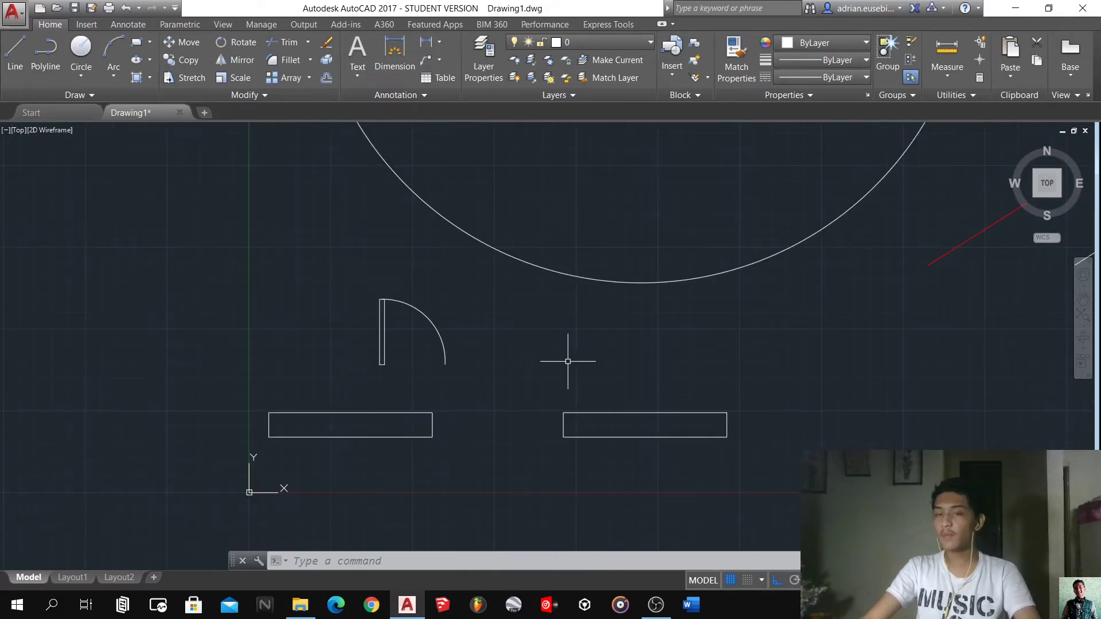
scroll(492, 356, "up", 4)
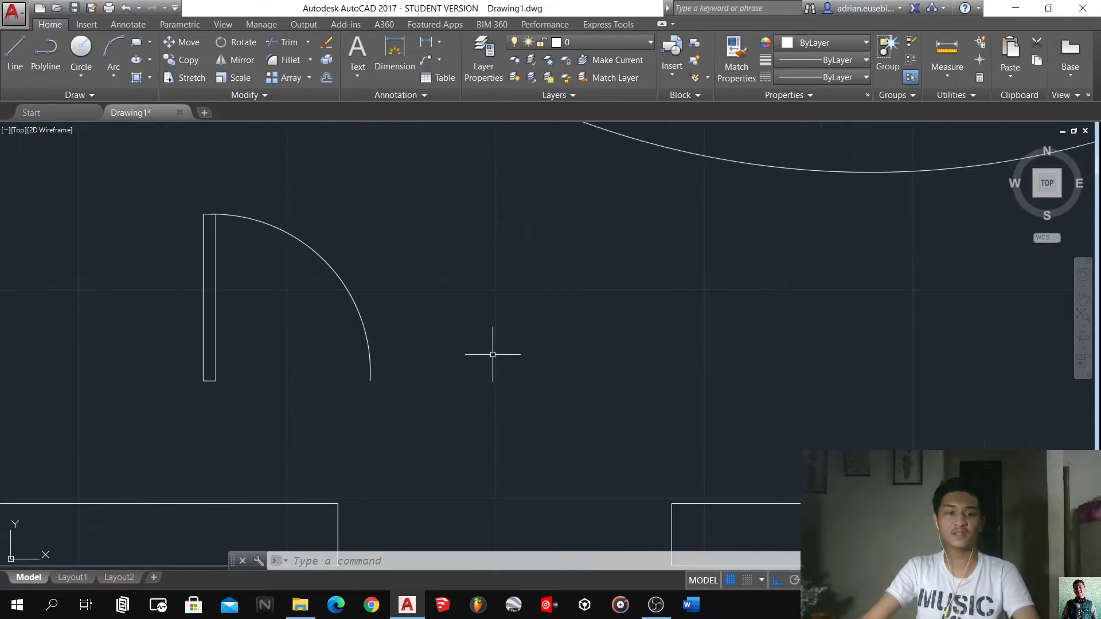
scroll(456, 352, "down", 2)
left_click(431, 367)
left_click(267, 231)
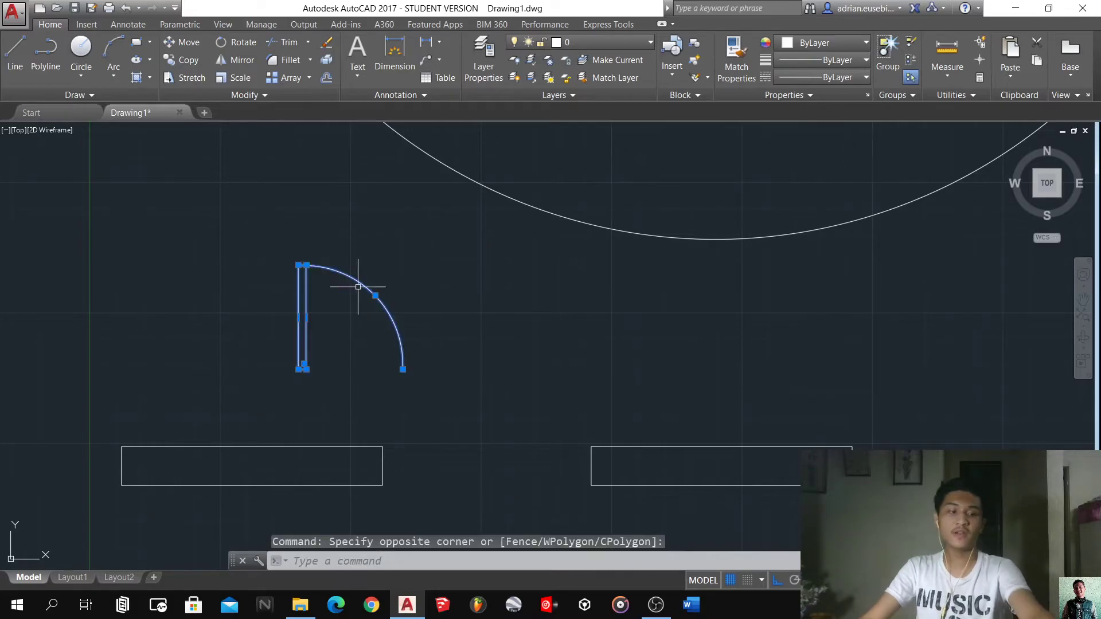
key("Escape")
key("Escape")
left_click(633, 472)
left_click(305, 426)
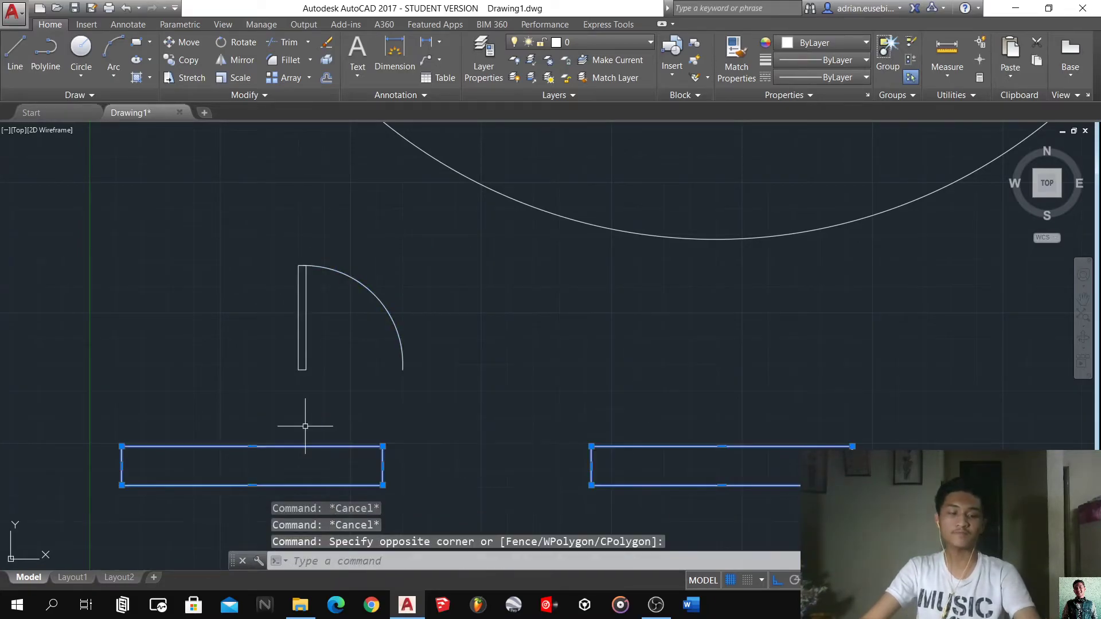
key("Escape")
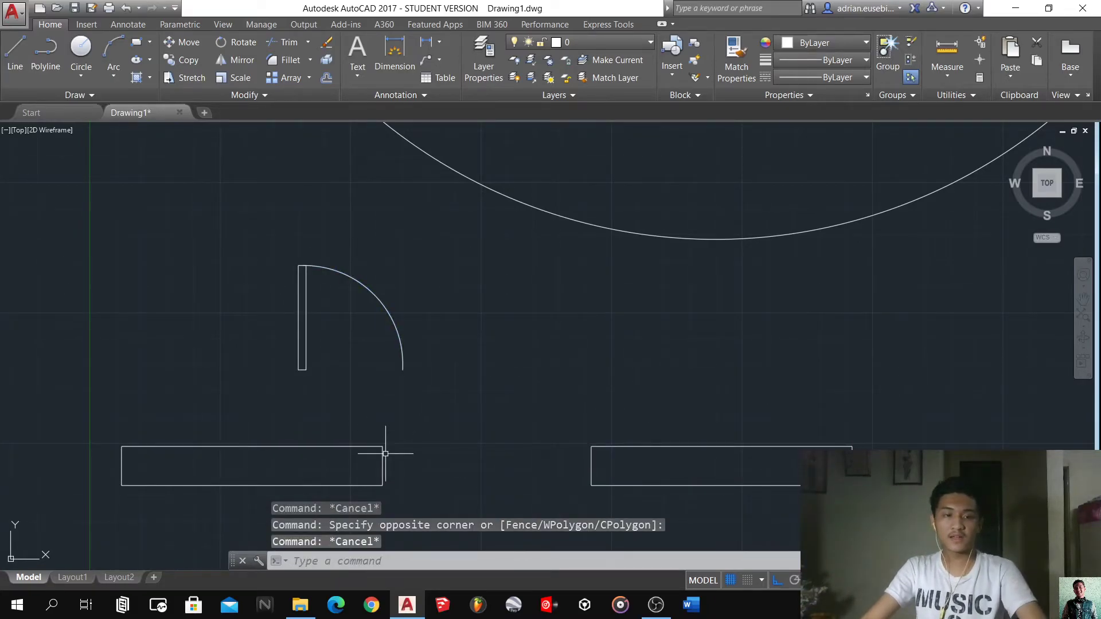
- Move the circle, diameter and diagonal lines straight up
scroll(293, 466, "down", 5)
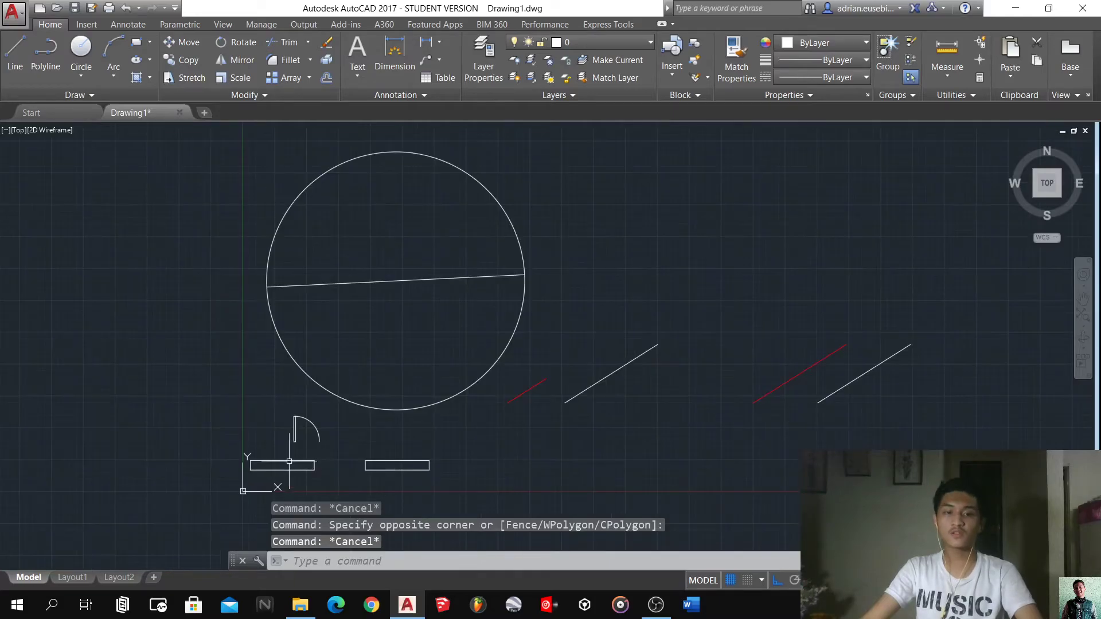
left_click(946, 404)
left_click(374, 227)
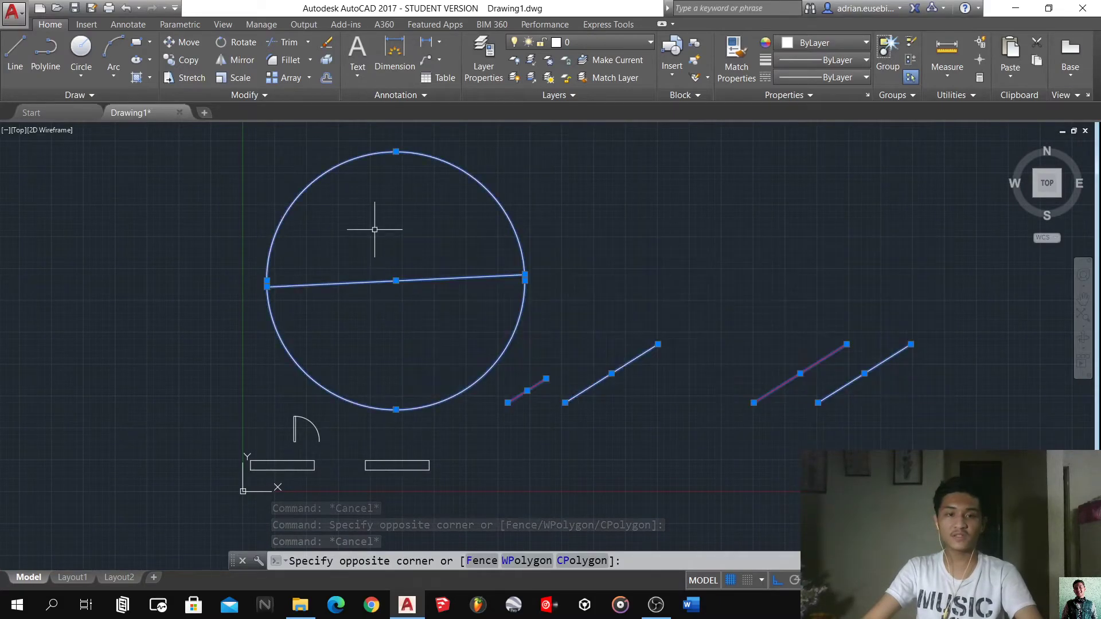
type("m")
key("Return")
left_click(160, 333)
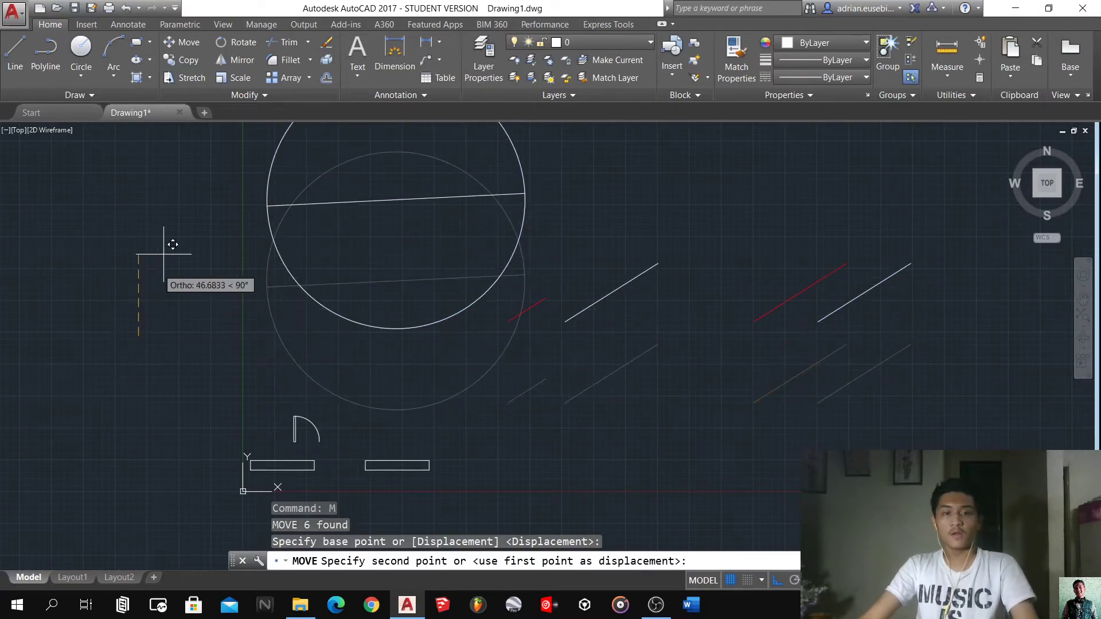
left_click(159, 212)
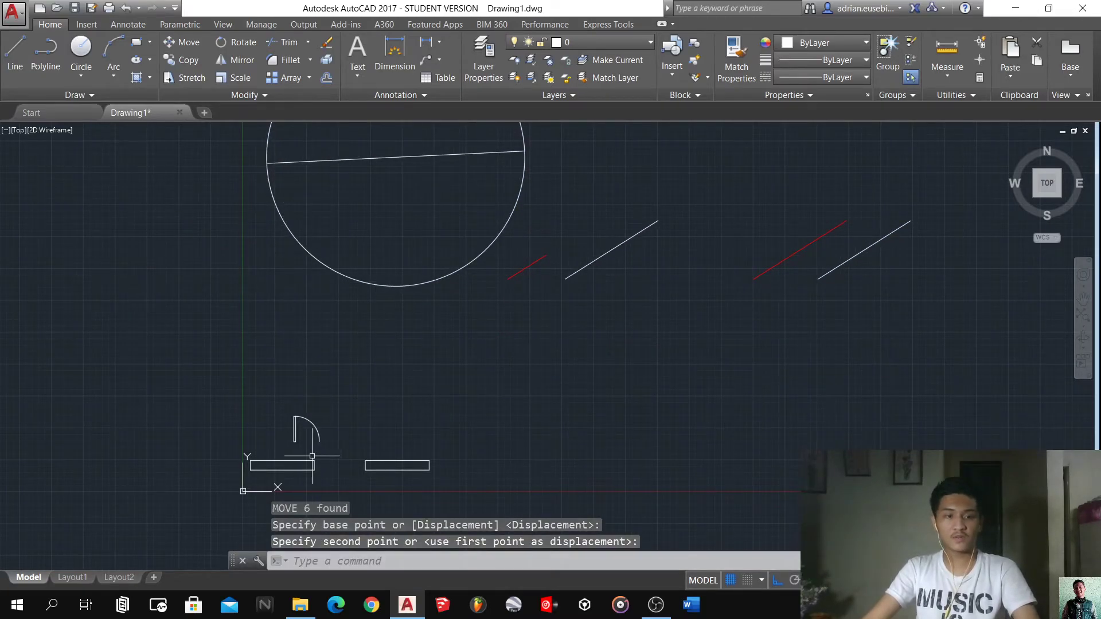
scroll(312, 456, "up", 2)
scroll(327, 455, "up", 4)
scroll(350, 449, "down", 2)
scroll(361, 424, "down", 2)
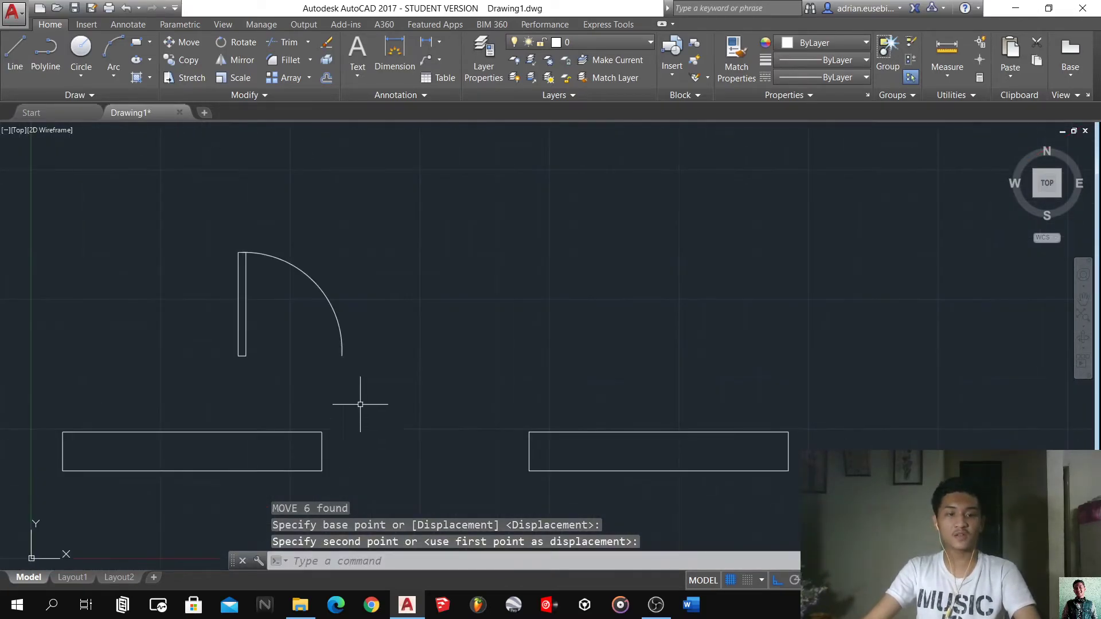
- Select the door leaf and its swing arc
left_click(422, 370)
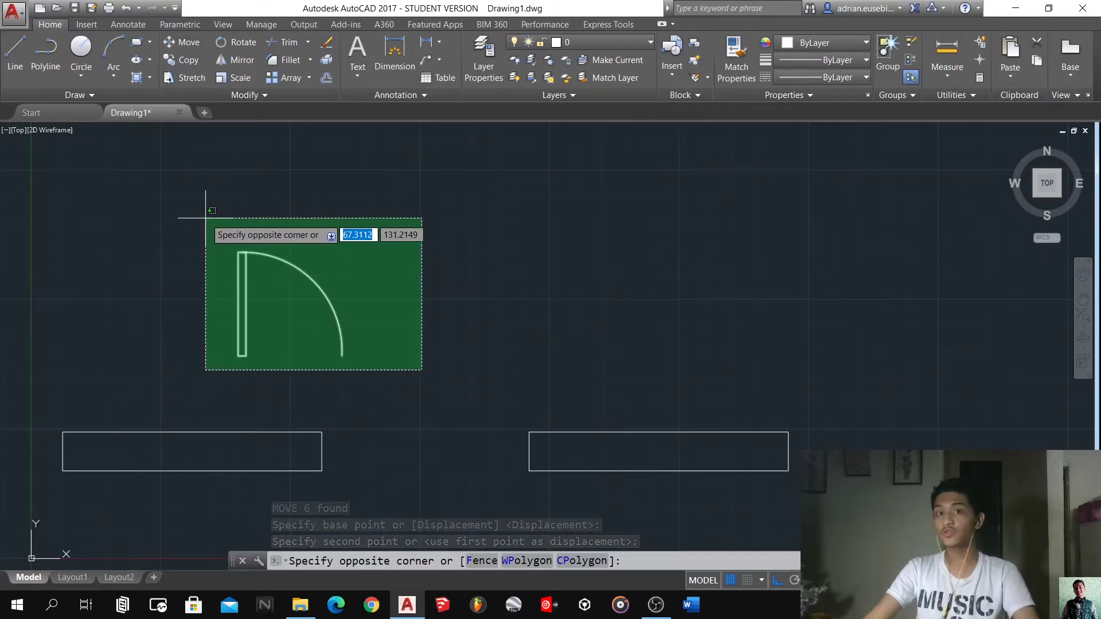
left_click(206, 218)
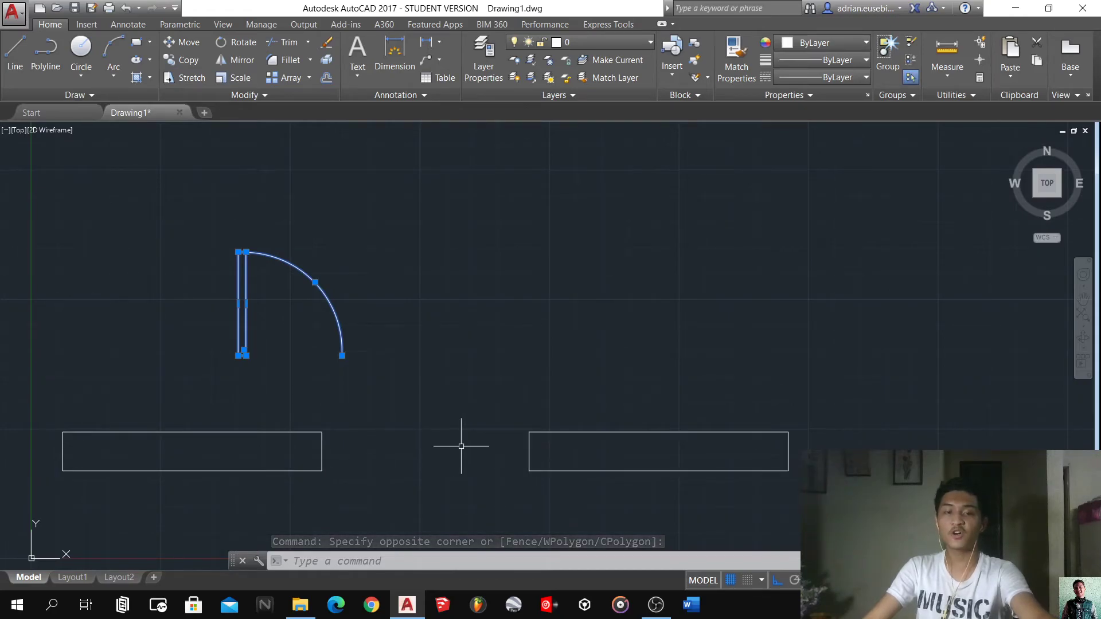
key("Escape")
left_click(363, 360)
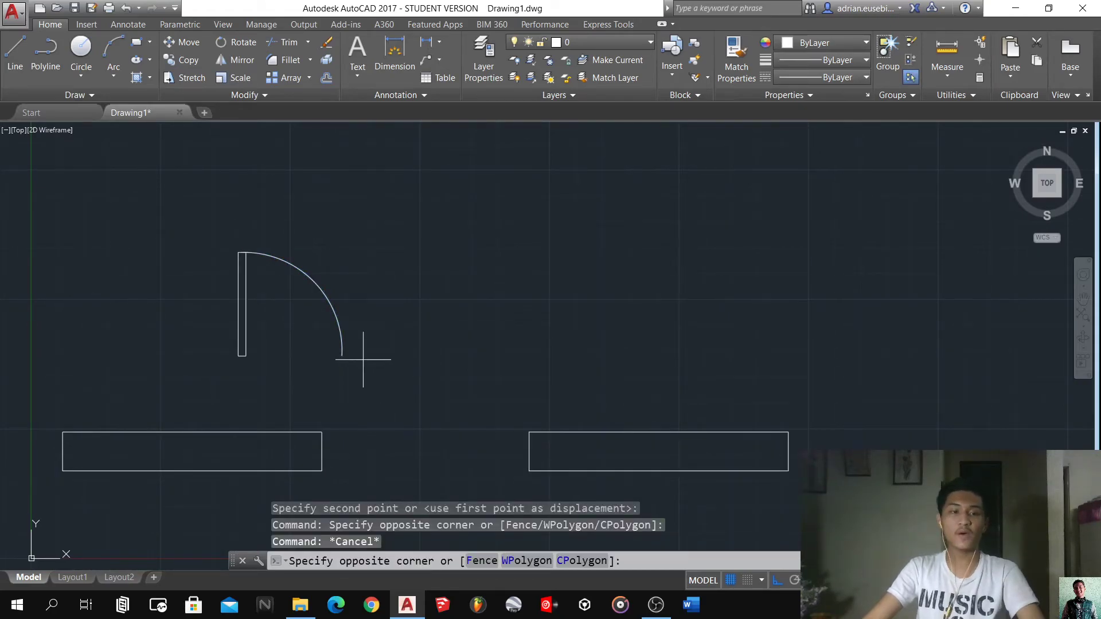
left_click(221, 211)
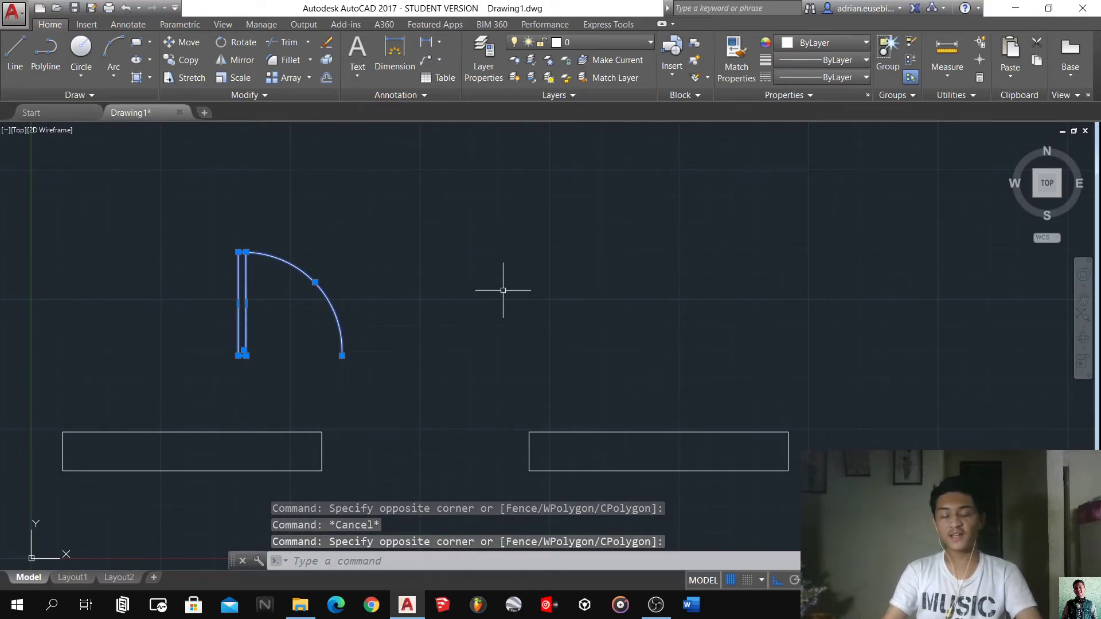
- Align the door corner and arc end to the two wall corners, scaling the door to the opening
type("a")
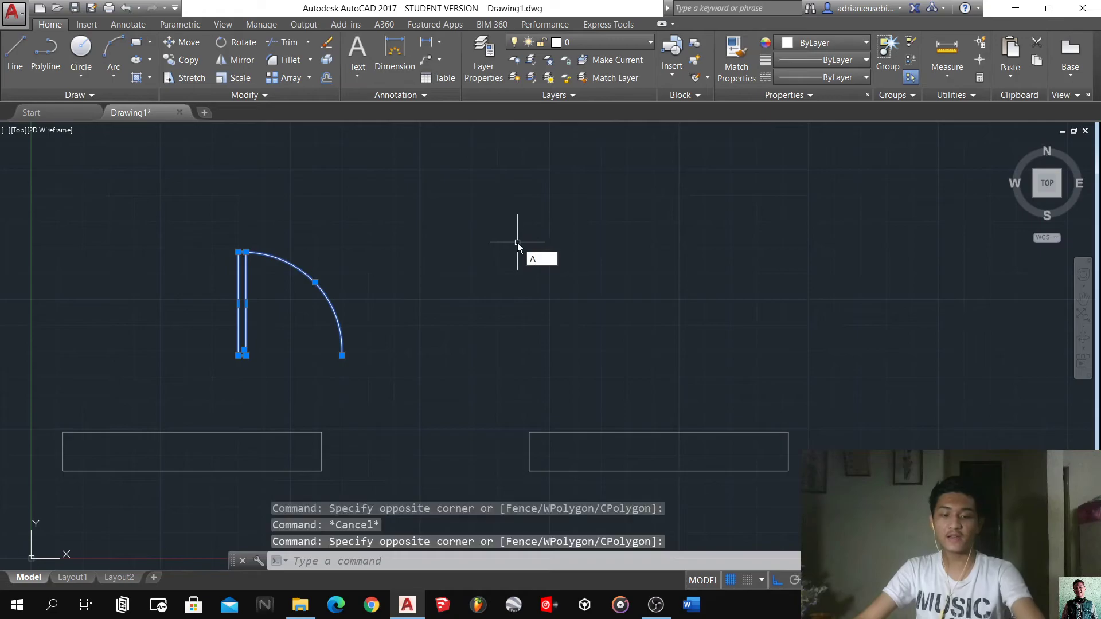
type("l")
key("Return")
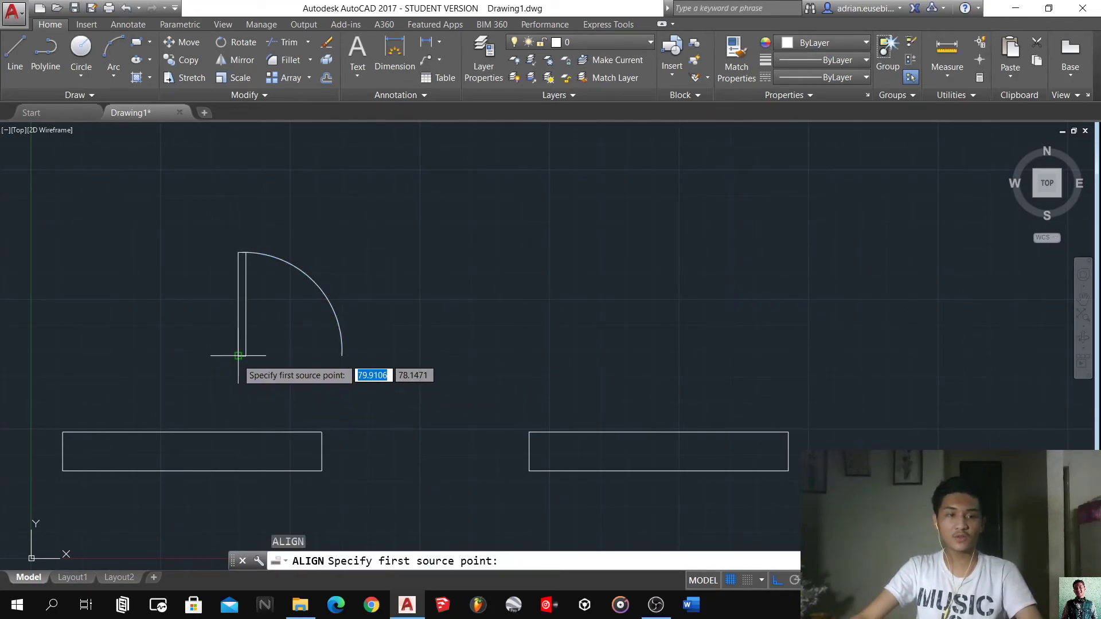
left_click(237, 356)
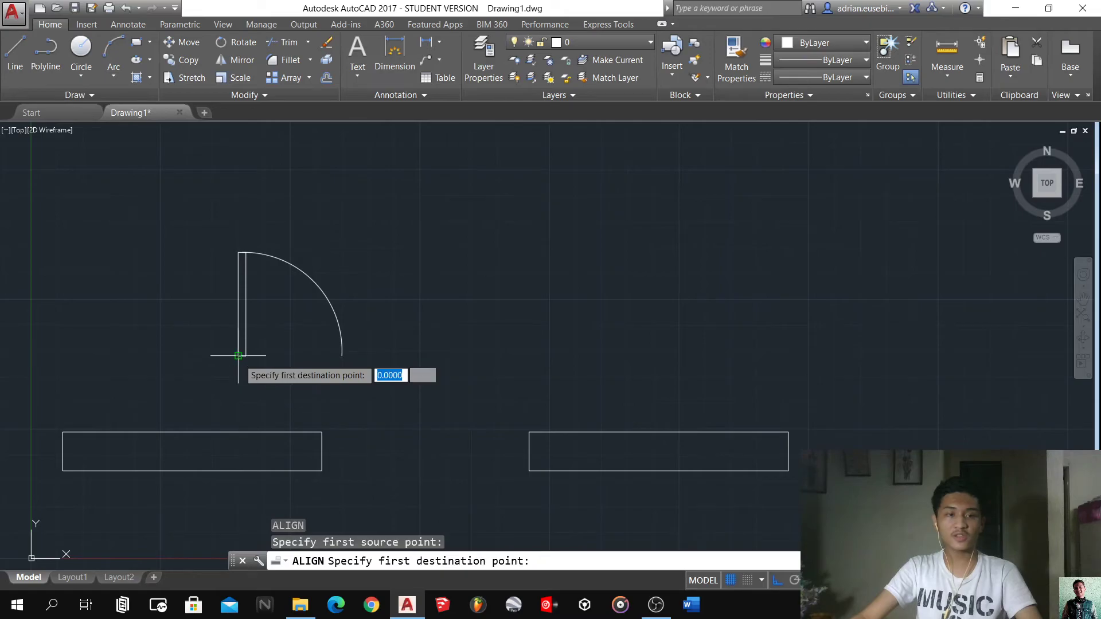
left_click(322, 432)
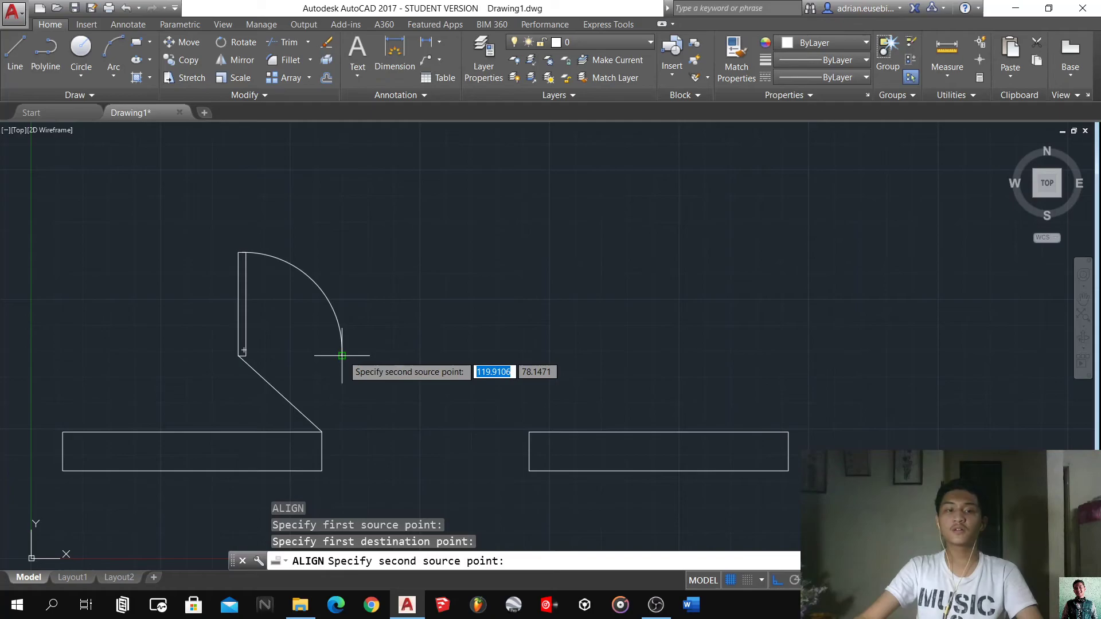
left_click(343, 355)
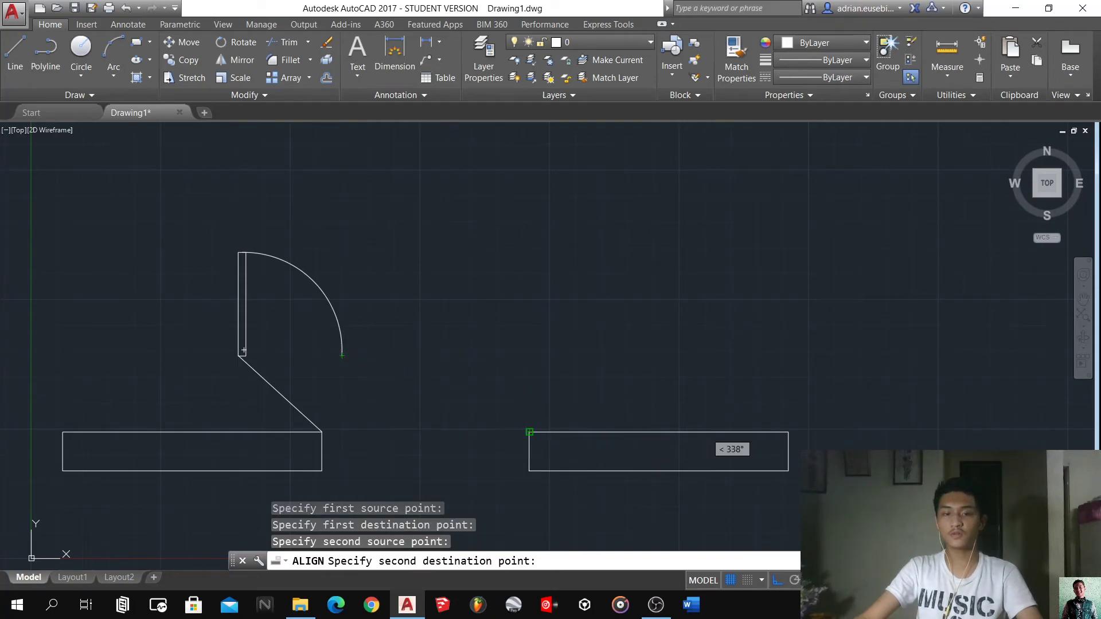
left_click(528, 432)
key("Return")
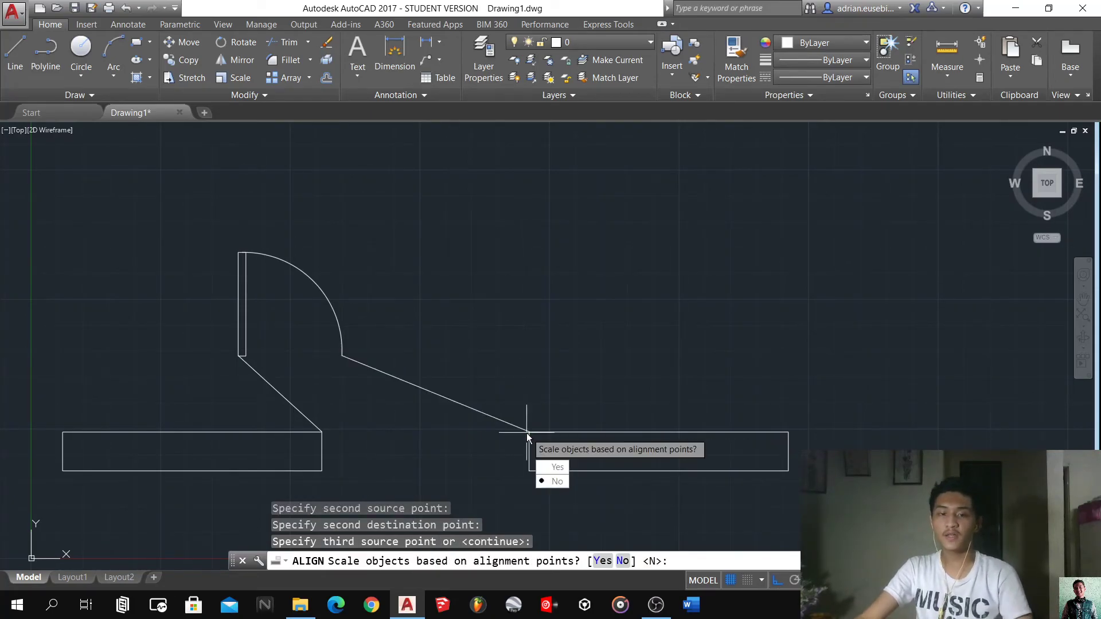
left_click(553, 467)
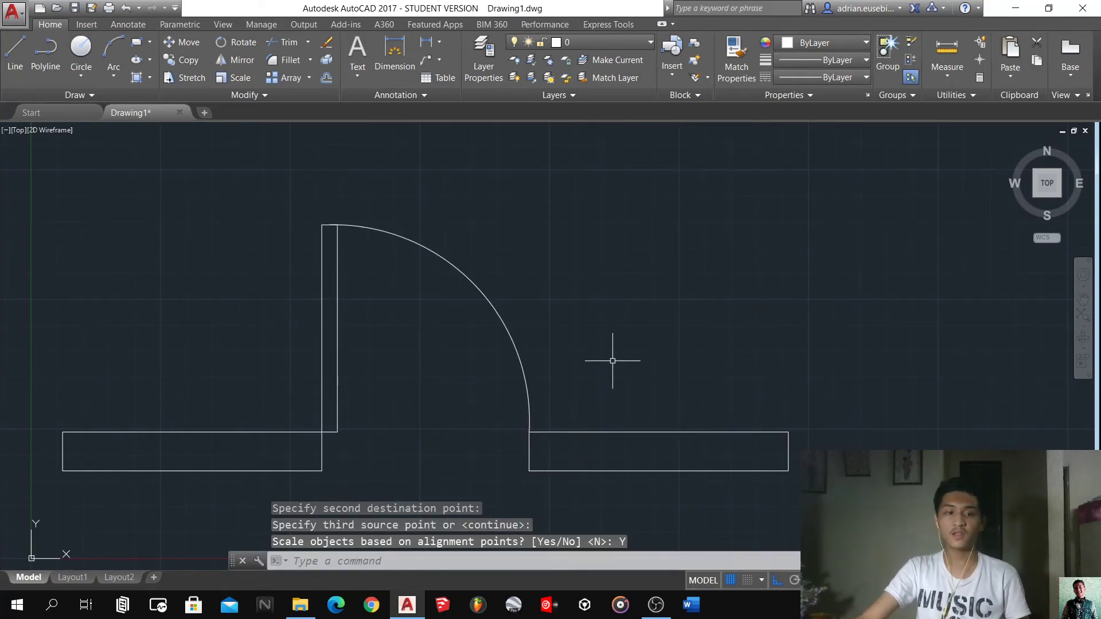
left_click(612, 361)
left_click(207, 153)
key("Escape")
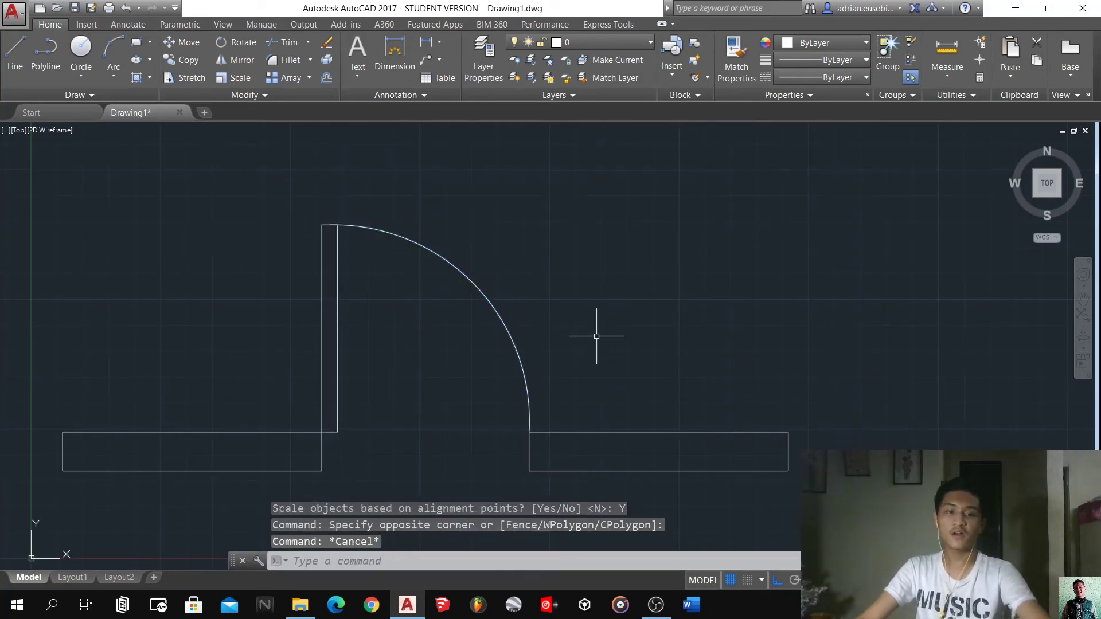
left_click(599, 340)
key("Escape")
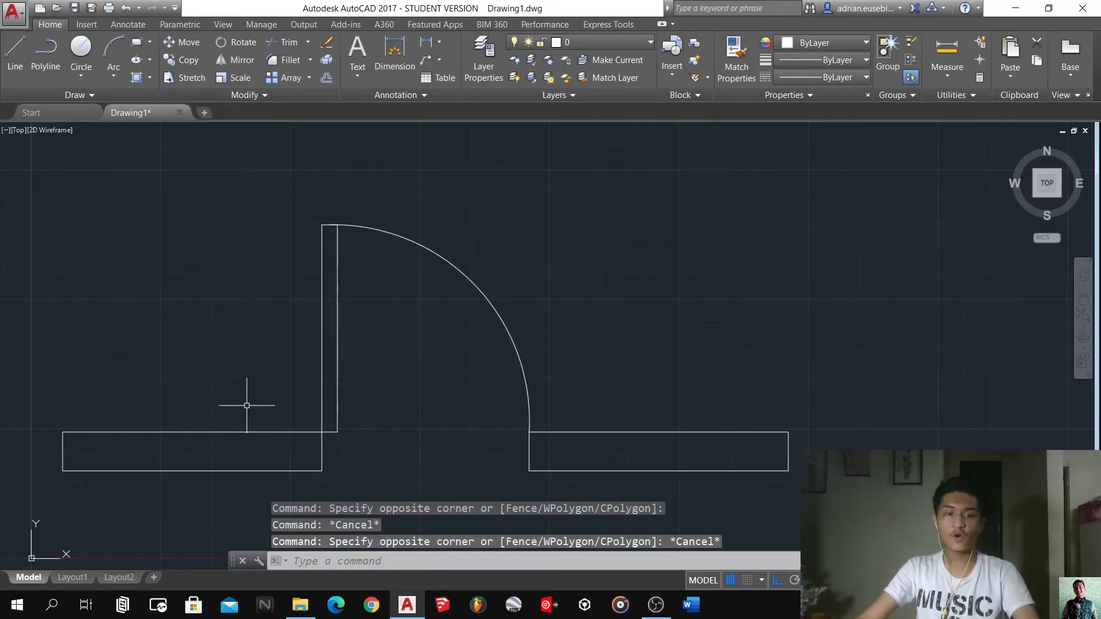
scroll(229, 396, "down", 8)
scroll(218, 390, "down", 2)
scroll(281, 344, "up", 2)
scroll(285, 235, "up", 2)
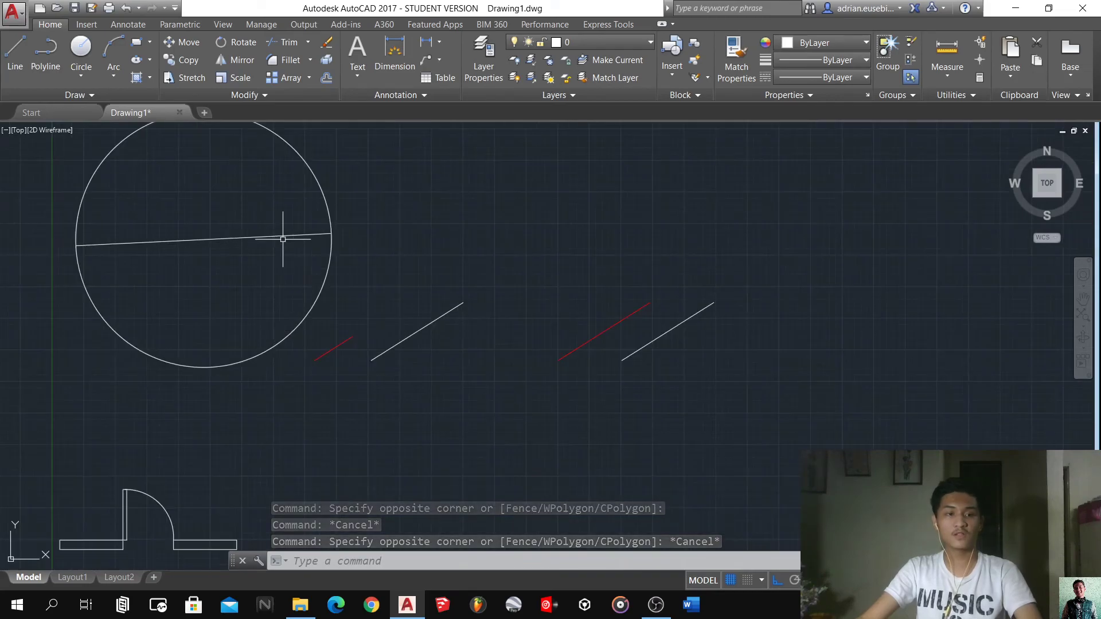
scroll(282, 240, "down", 2)
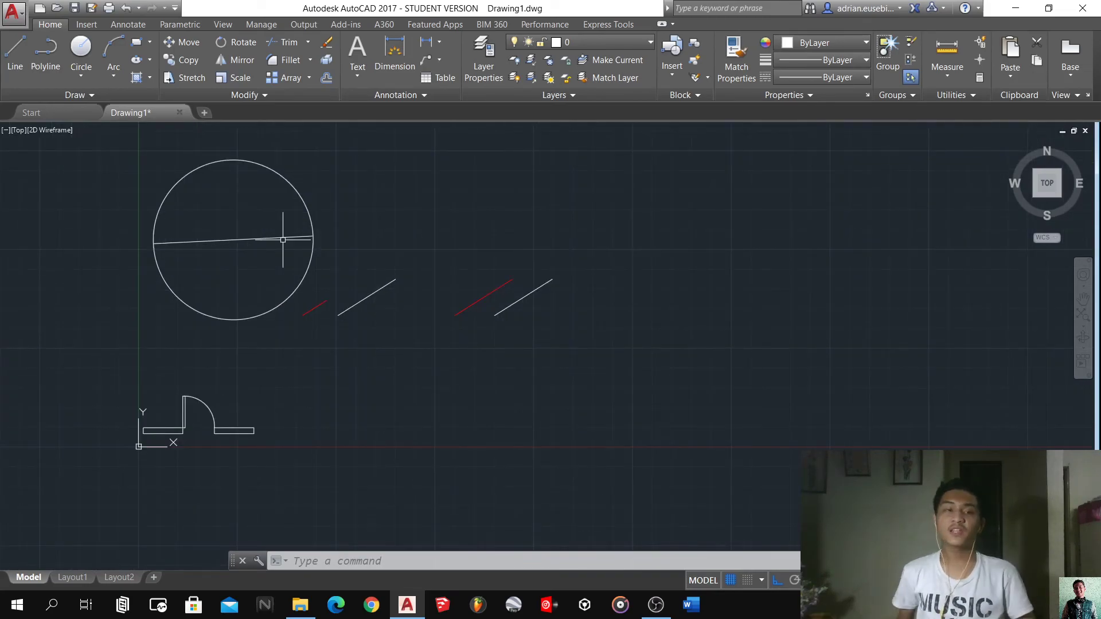